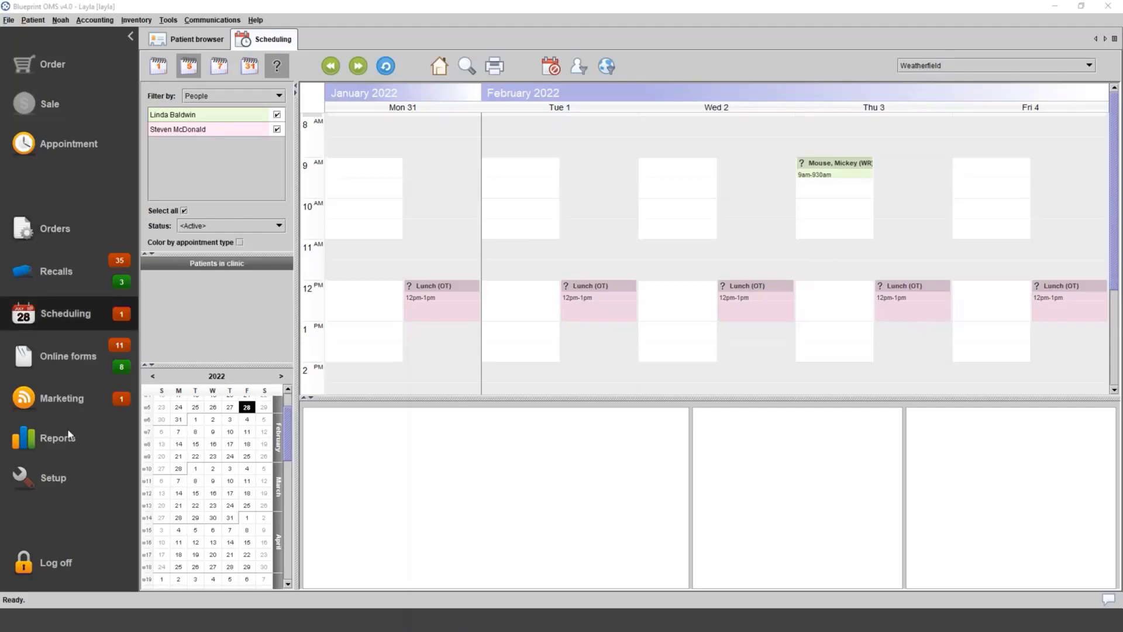
Step: Open the telehealth settings under the scheduling section of the setup area
{"action": "left_click", "coordinate": [55, 480]}
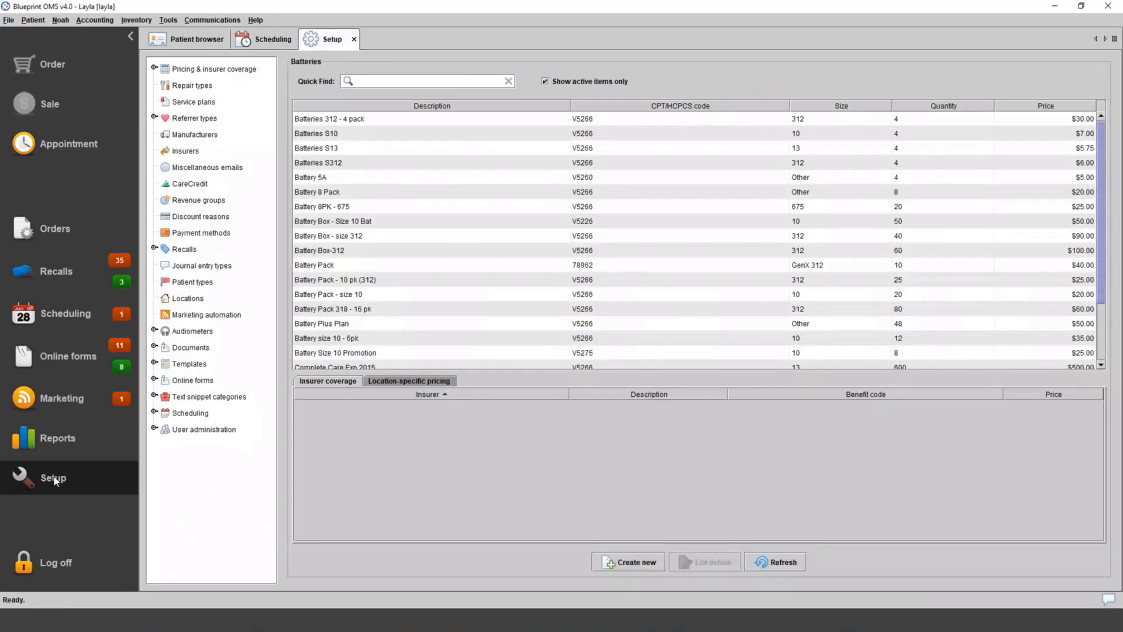
{"action": "left_click", "coordinate": [154, 413]}
{"action": "left_click", "coordinate": [199, 493]}
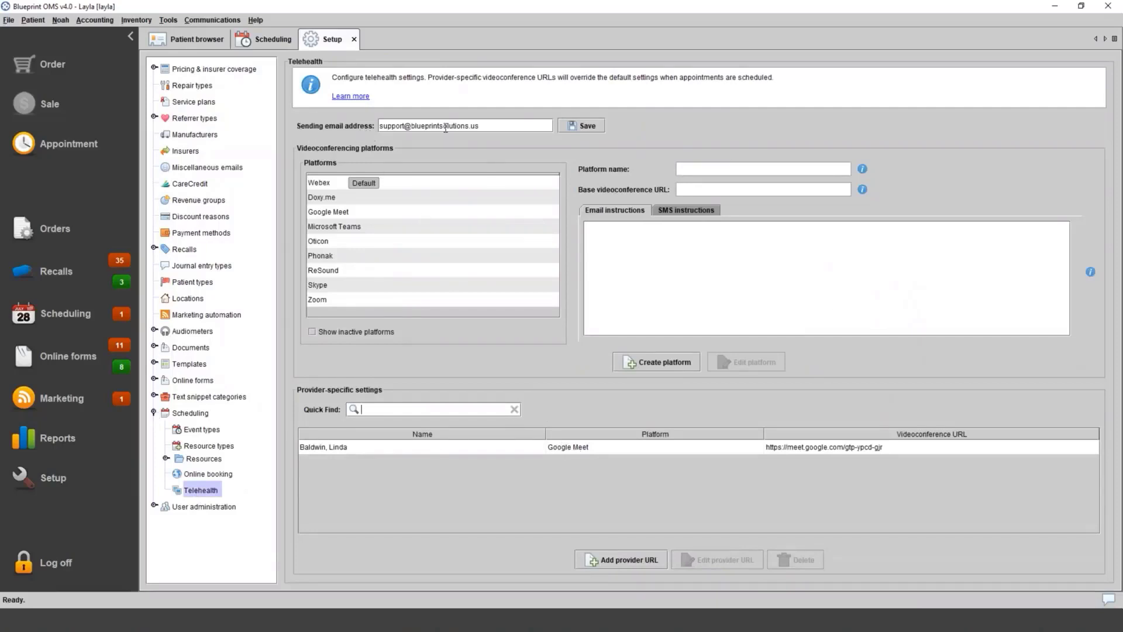
Step: Save the sending email address in the telehealth settings
{"action": "left_click_drag", "start_coordinate": [411, 125], "coordinate": [382, 125]}
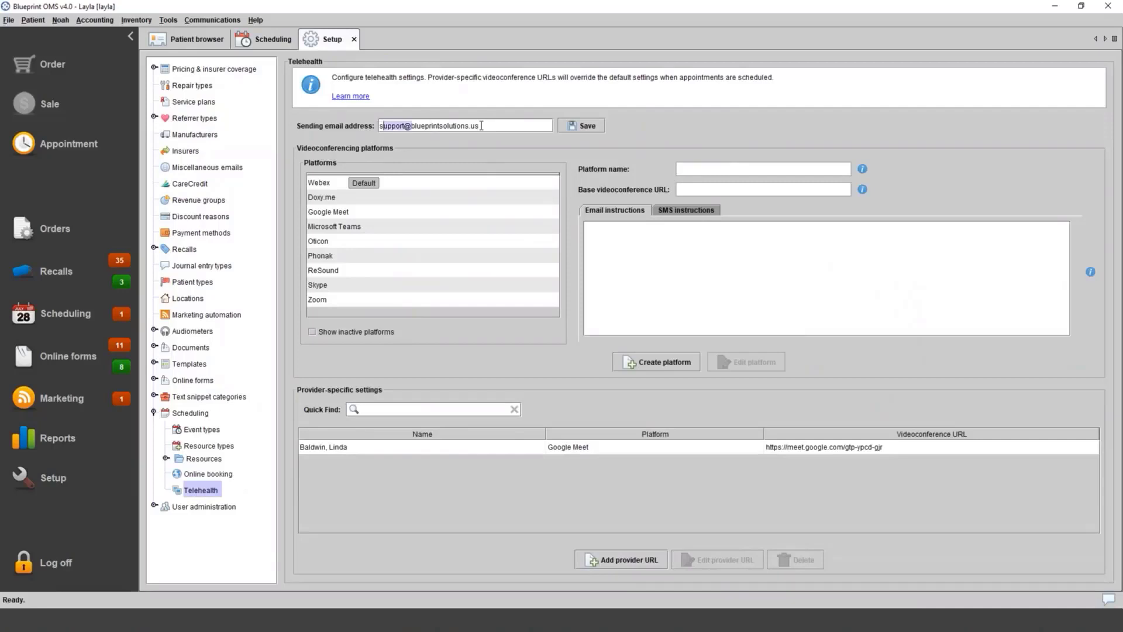
{"action": "left_click", "coordinate": [581, 125]}
{"action": "left_click", "coordinate": [560, 325]}
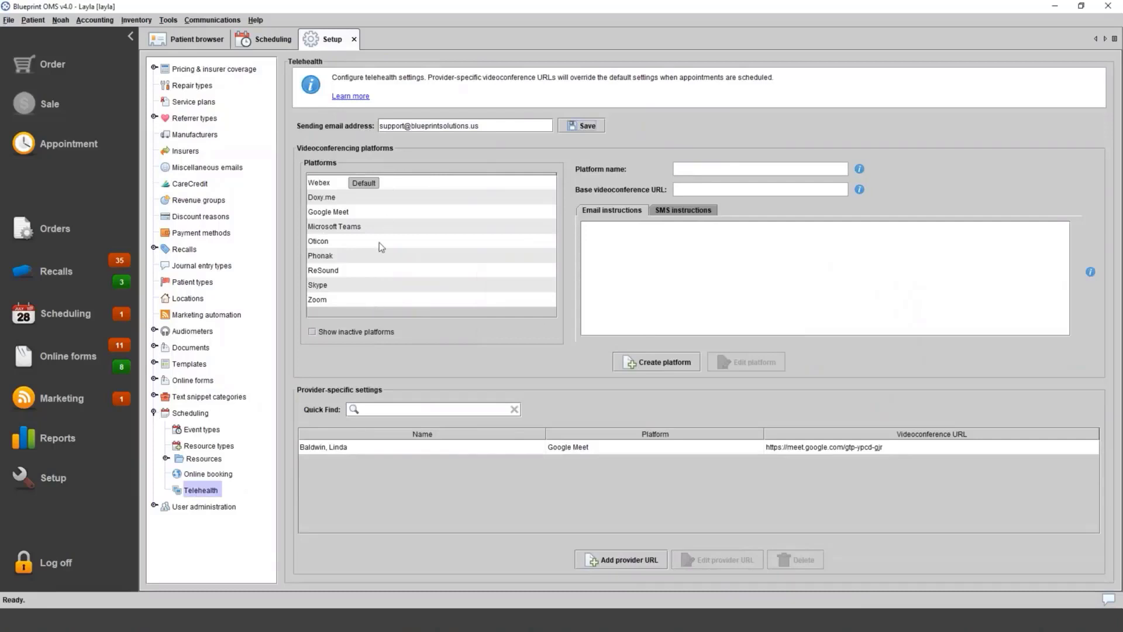
Step: Review the platform details and email instructions of Doxy.me and the default Webex videoconferencing platform
{"action": "left_click", "coordinate": [379, 216]}
{"action": "left_click", "coordinate": [374, 199]}
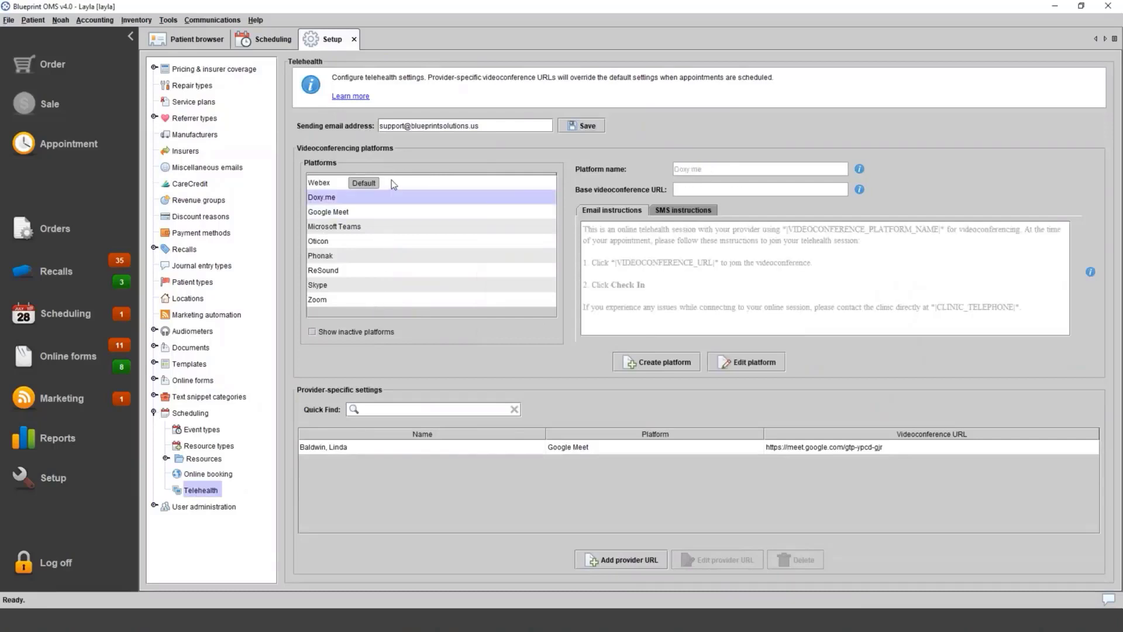
{"action": "left_click", "coordinate": [391, 180]}
{"action": "left_click", "coordinate": [392, 202]}
{"action": "left_click", "coordinate": [444, 189]}
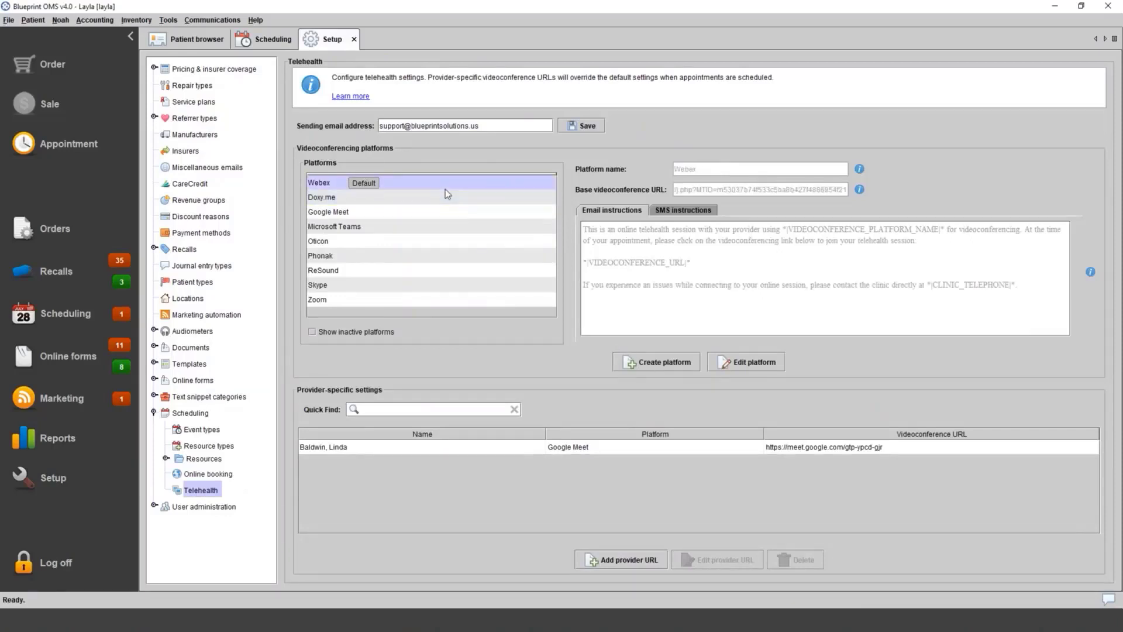
Step: Open the Webex platform for editing, examine its videoconference URL and its SMS and email instructions, and close it without updating
{"action": "right_click", "coordinate": [405, 183]}
{"action": "left_click", "coordinate": [427, 190]}
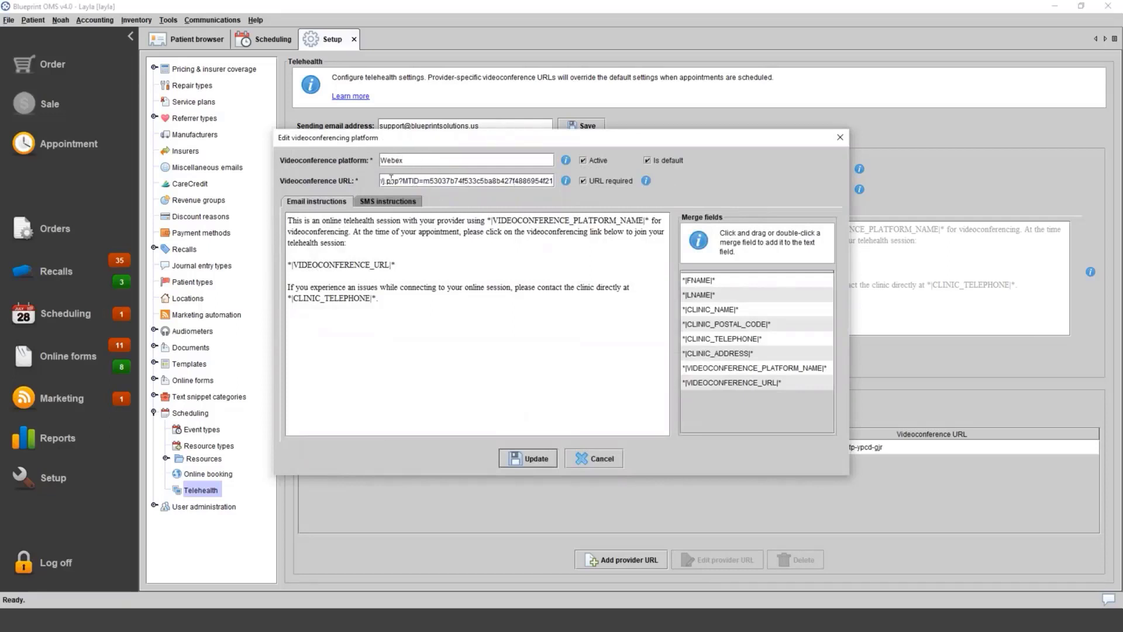
{"action": "left_click_drag", "start_coordinate": [547, 181], "coordinate": [352, 181]}
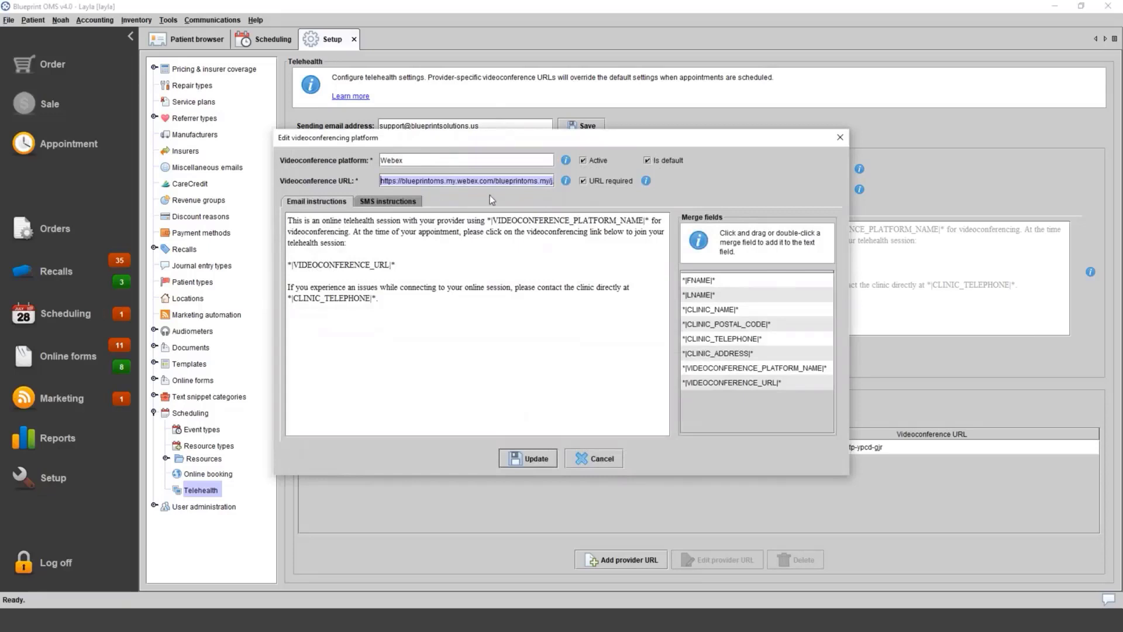
{"action": "left_click", "coordinate": [394, 206]}
{"action": "left_click", "coordinate": [322, 201]}
{"action": "left_click", "coordinate": [291, 221]}
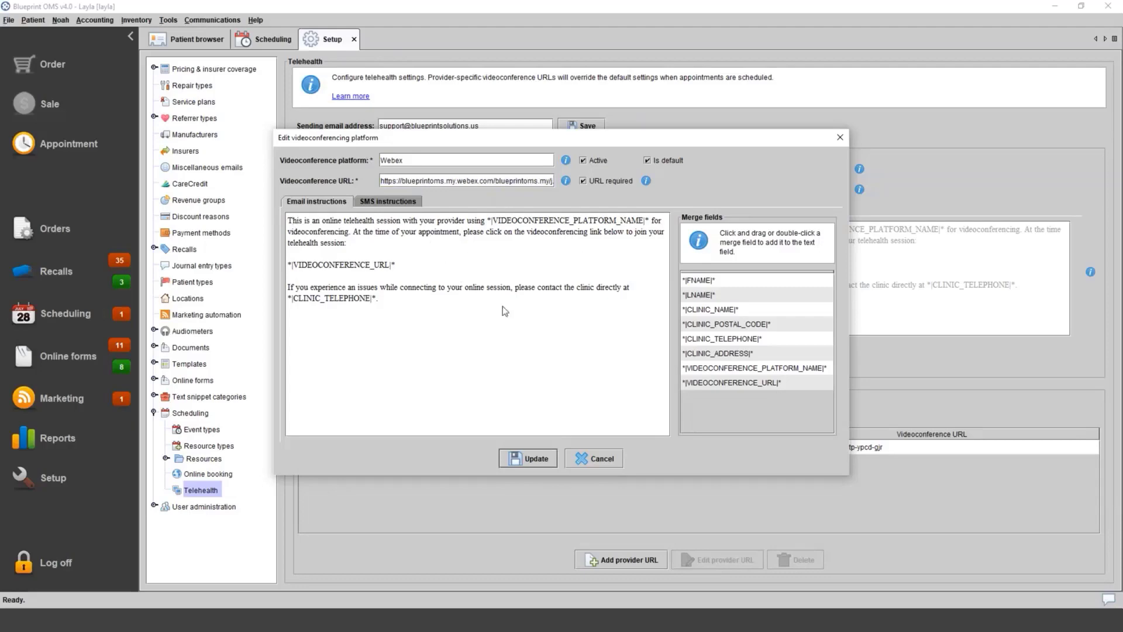
{"action": "left_click", "coordinate": [602, 460]}
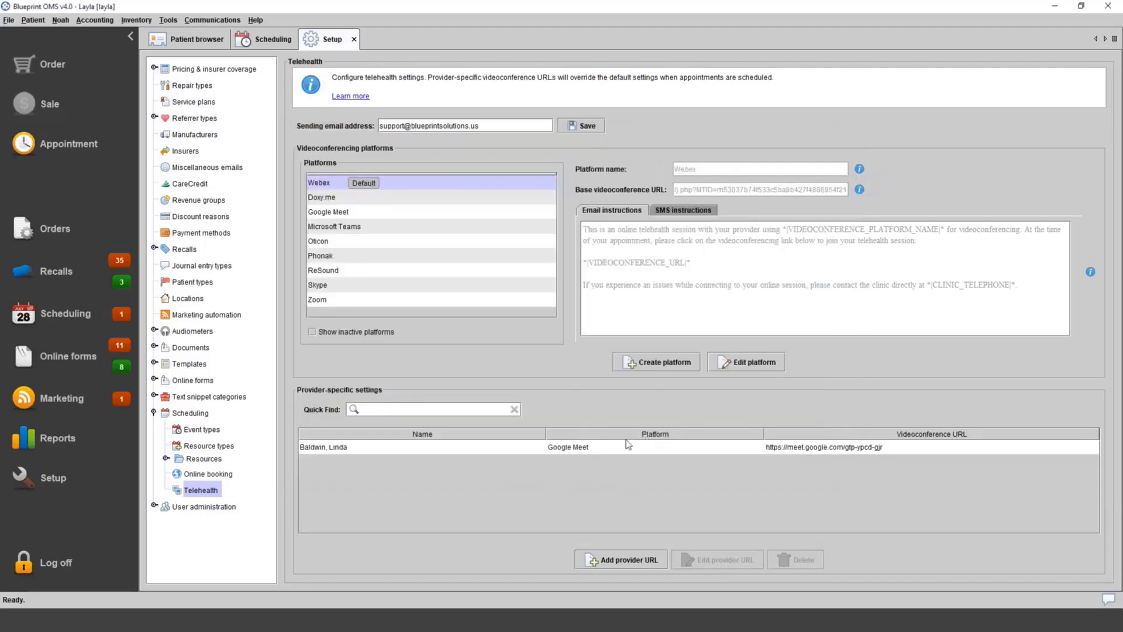
Step: View the form for creating a new videoconferencing platform and close it without creating one
{"action": "left_click", "coordinate": [657, 363]}
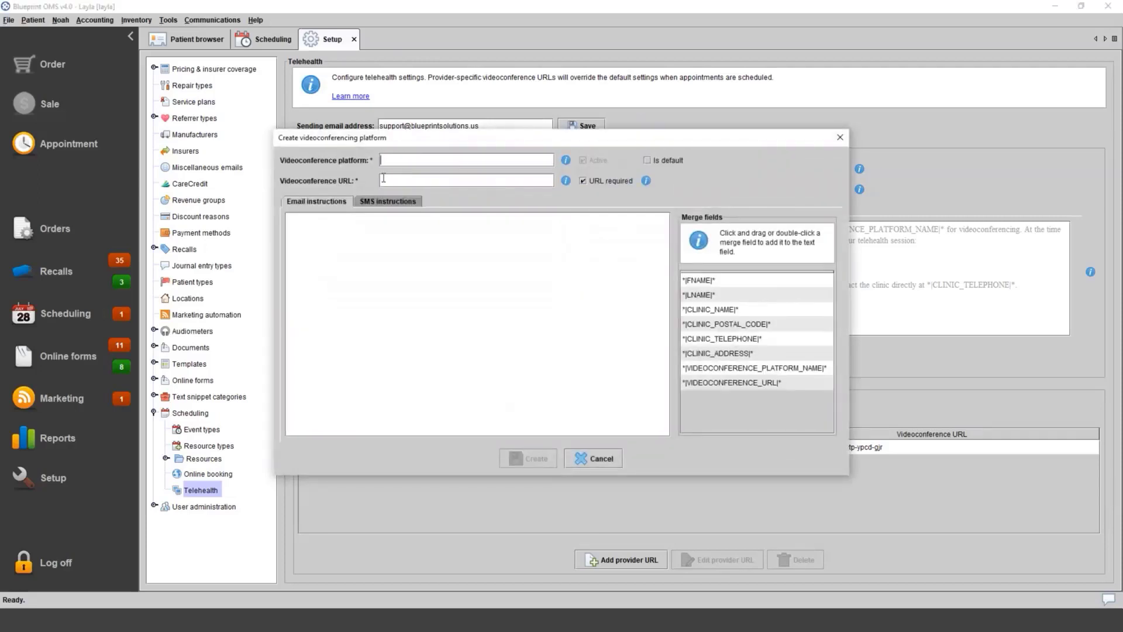
{"action": "left_click", "coordinate": [383, 178]}
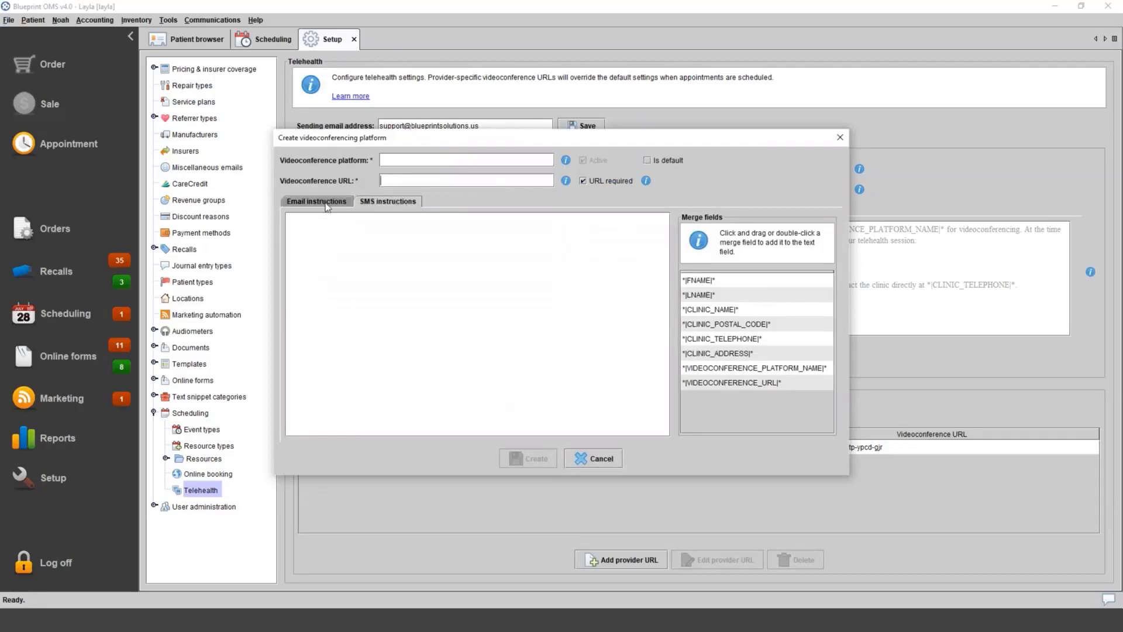
{"action": "left_click", "coordinate": [605, 459]}
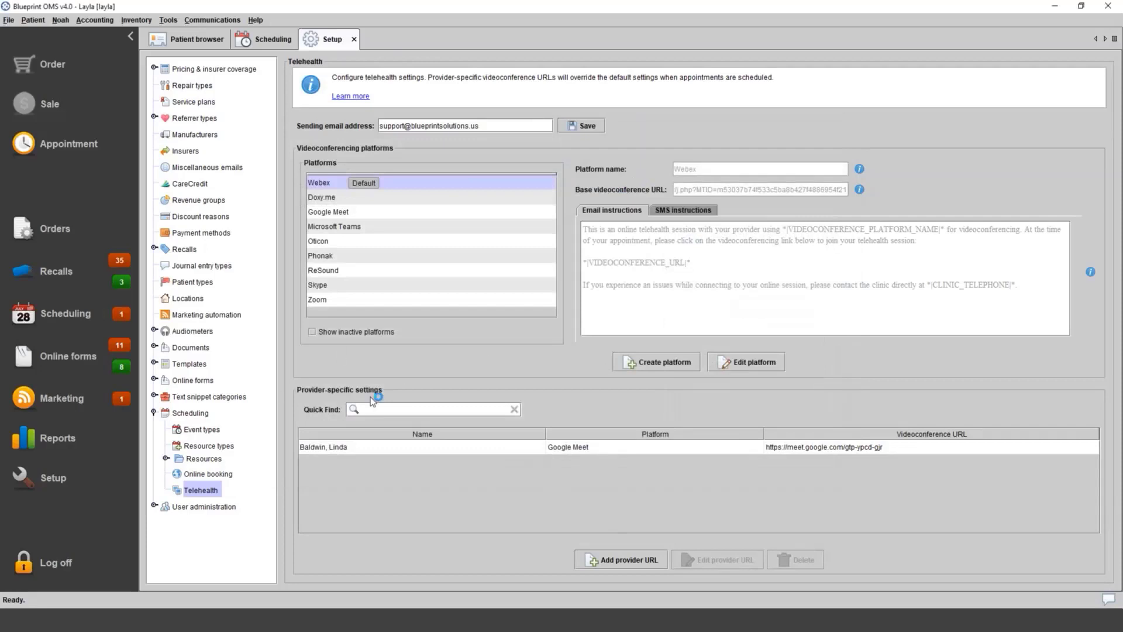
Step: Add a provider-specific Webex videoconference URL for the last provider offered, pasting in the copied meeting link
{"action": "left_click", "coordinate": [348, 448]}
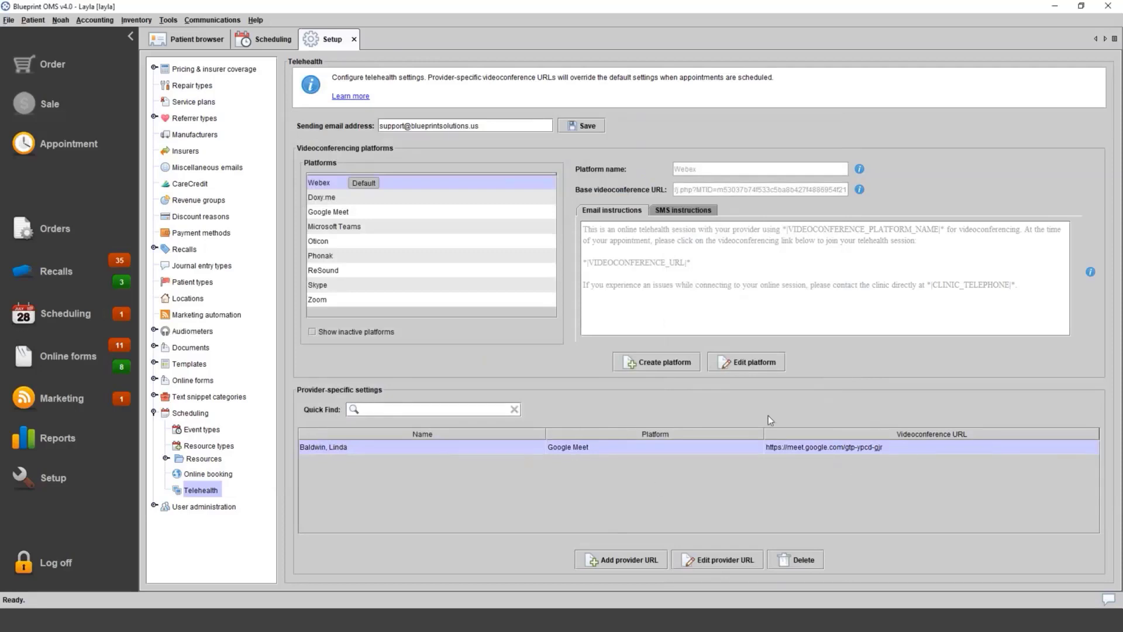
{"action": "left_click", "coordinate": [636, 558]}
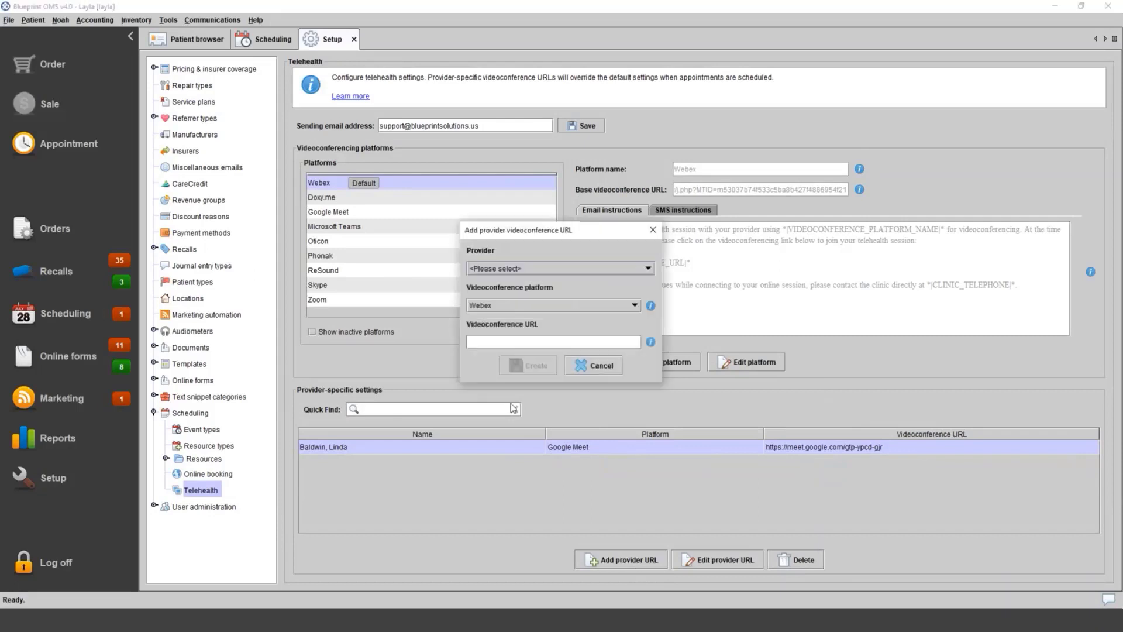
{"action": "left_click", "coordinate": [521, 267]}
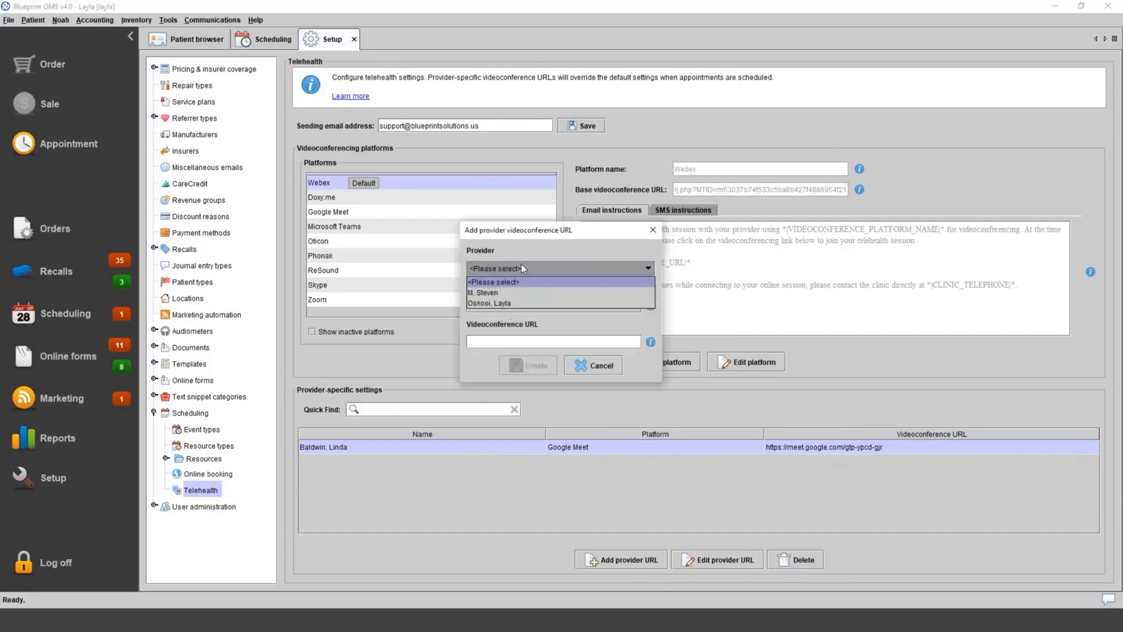
{"action": "left_click", "coordinate": [515, 303]}
{"action": "left_click", "coordinate": [489, 343]}
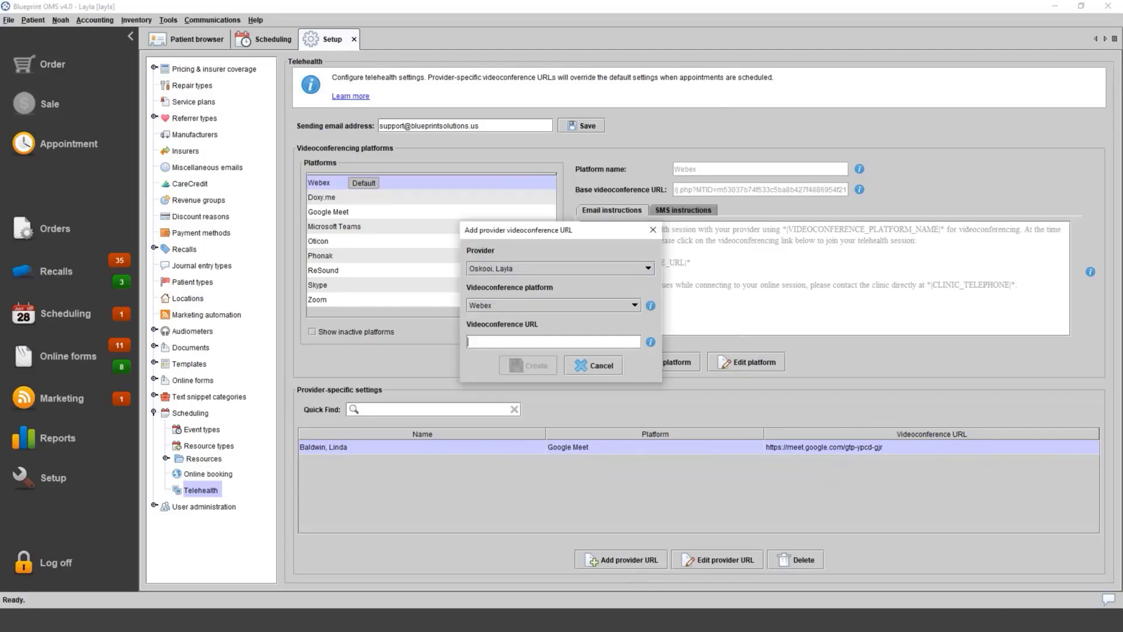
{"action": "key", "text": "alt+Tab"}
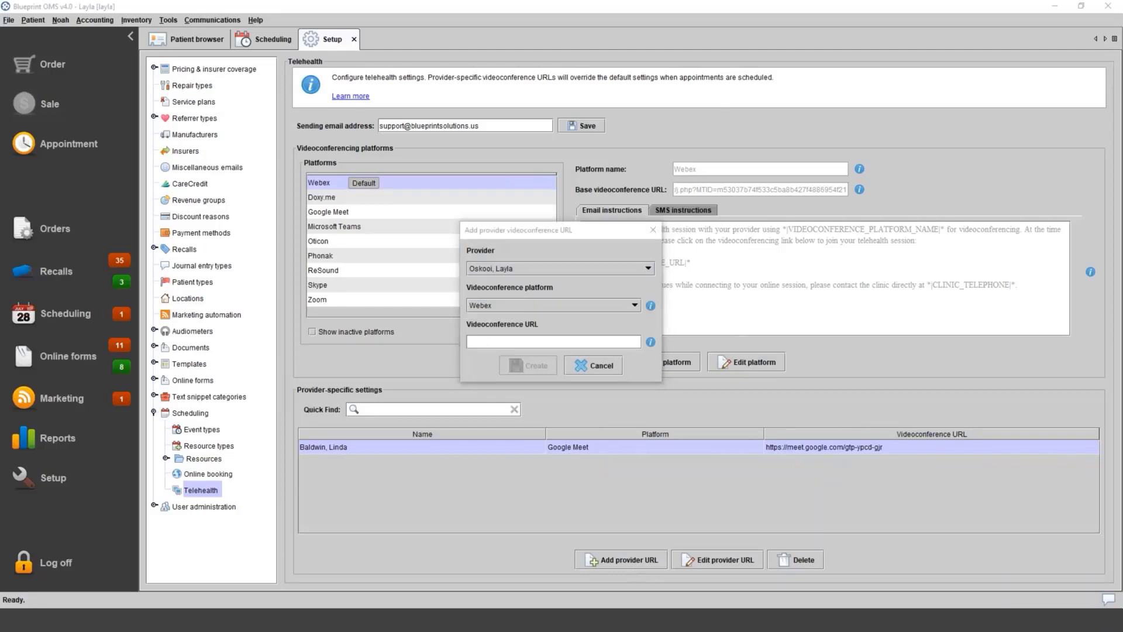
{"action": "key", "text": "alt+Tab"}
{"action": "key", "text": "ctrl+v"}
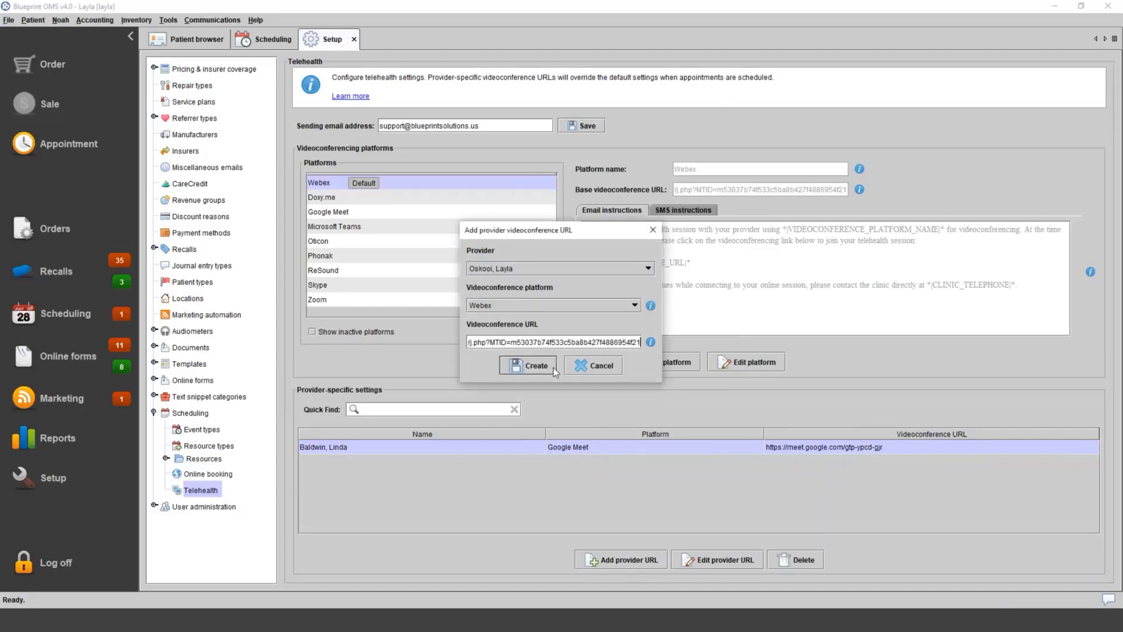
{"action": "left_click", "coordinate": [549, 365]}
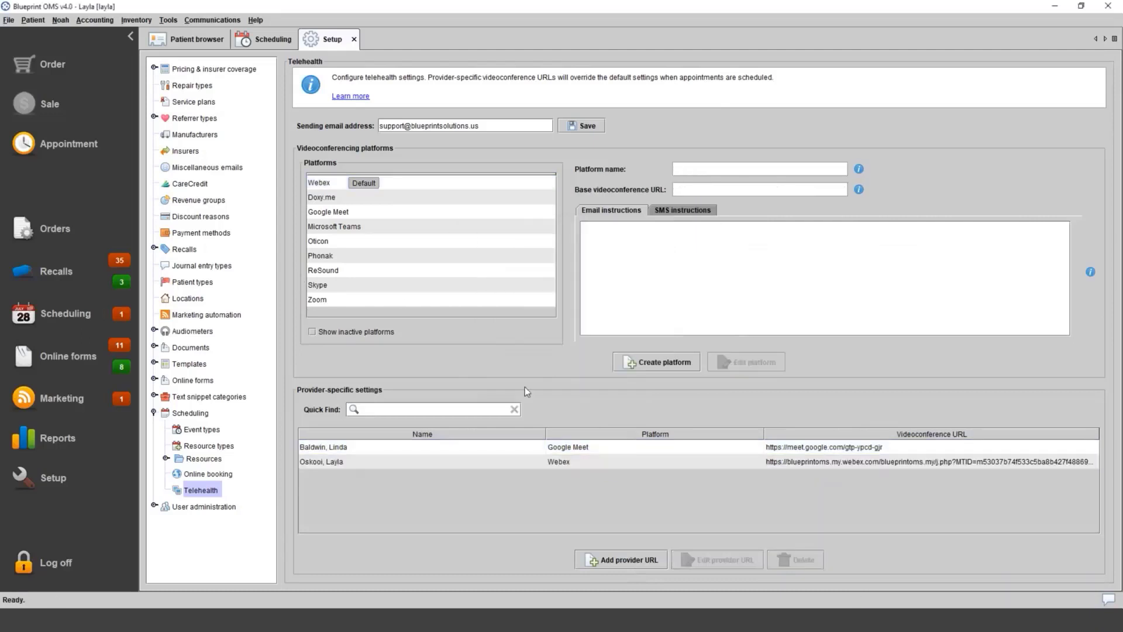
{"action": "left_click", "coordinate": [556, 466]}
{"action": "left_click", "coordinate": [466, 447]}
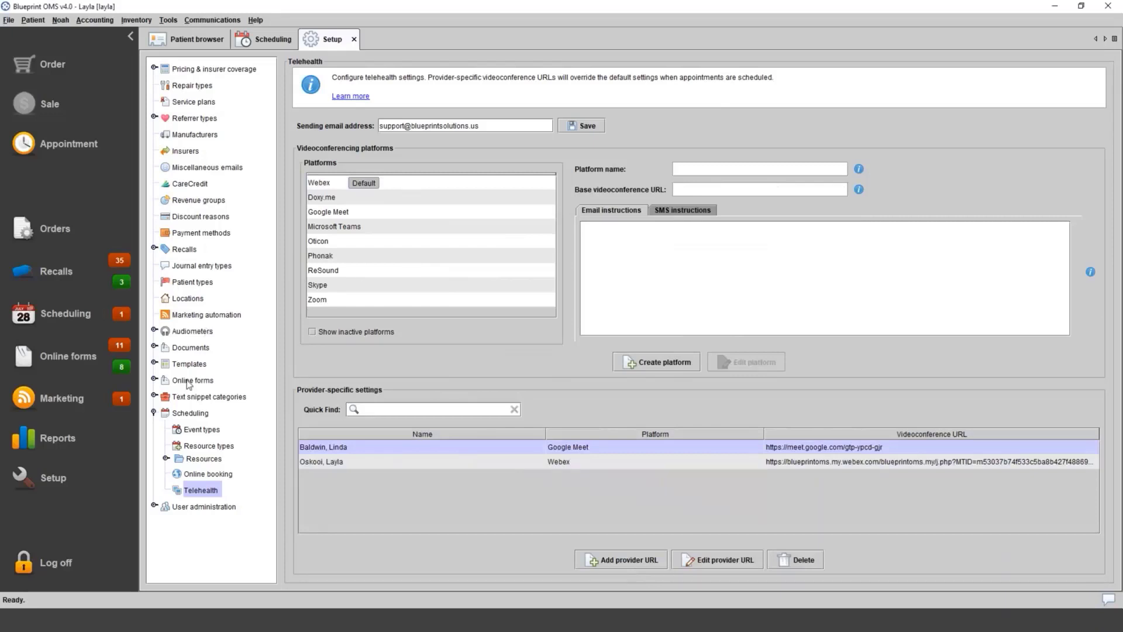
Step: Enable Telehealth for the Consultation event type and save the update
{"action": "left_click", "coordinate": [201, 430]}
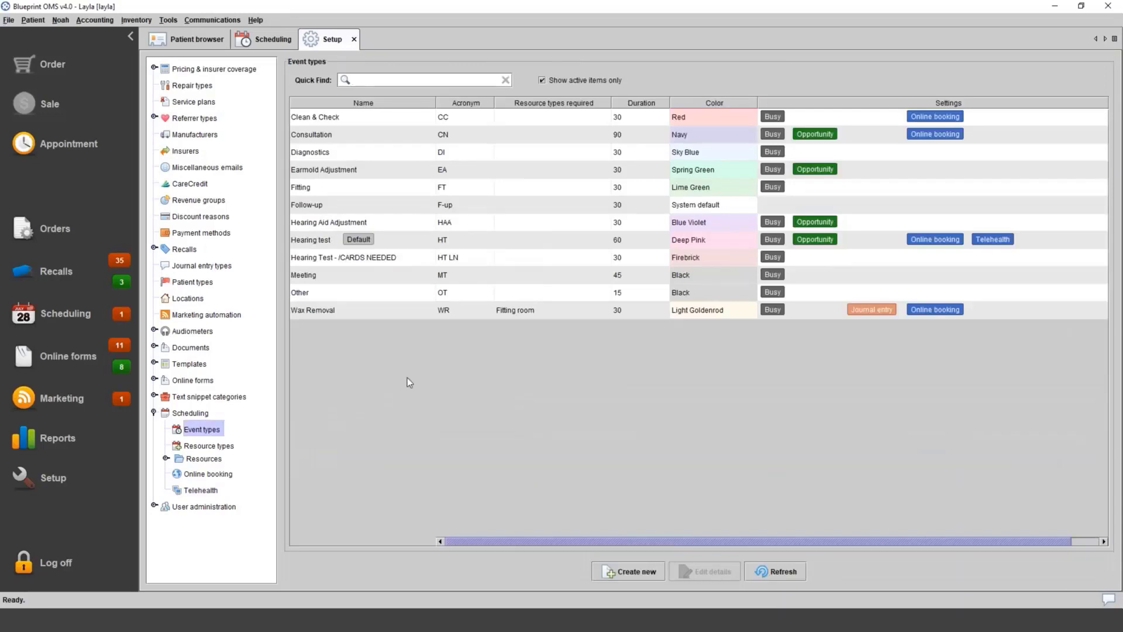
{"action": "left_click", "coordinate": [314, 140]}
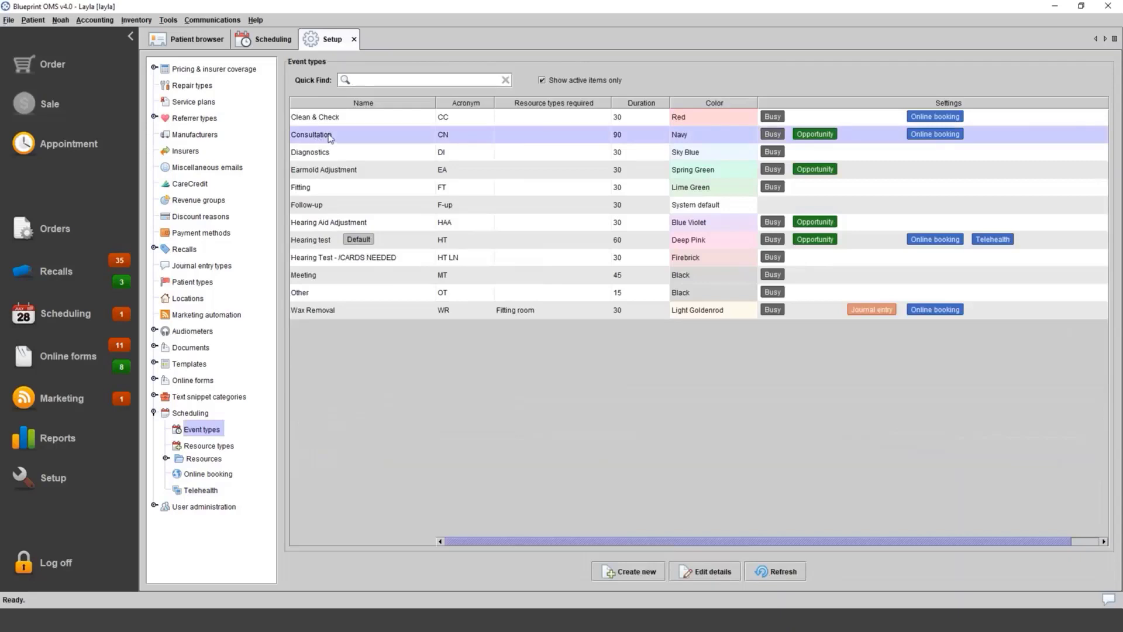
{"action": "double_click", "coordinate": [331, 137]}
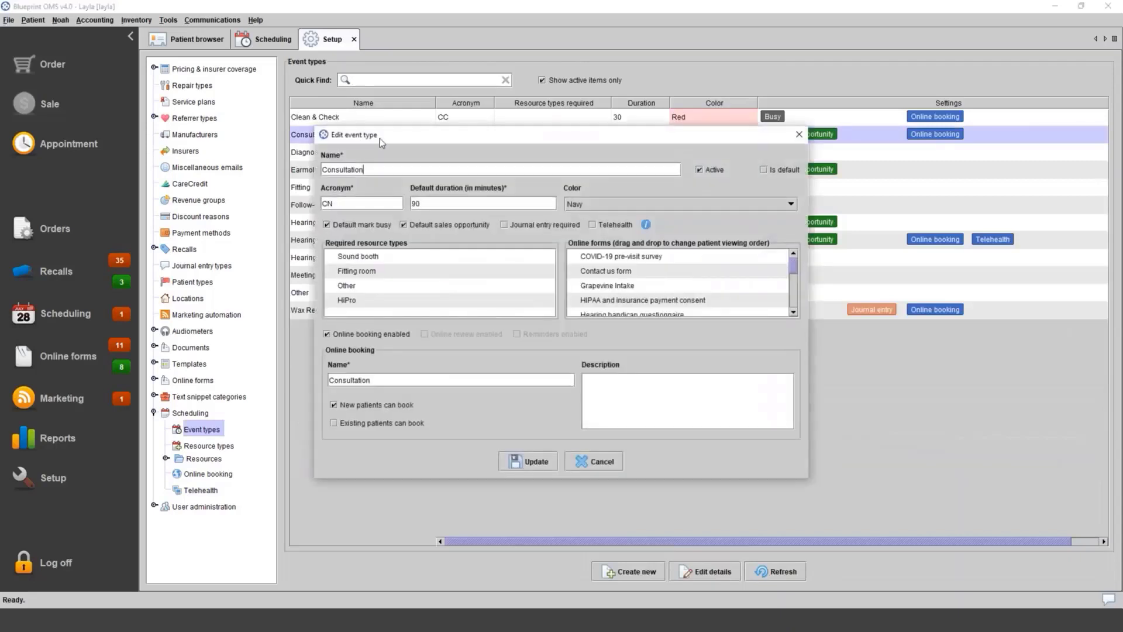
{"action": "left_click_drag", "start_coordinate": [388, 135], "coordinate": [419, 145]}
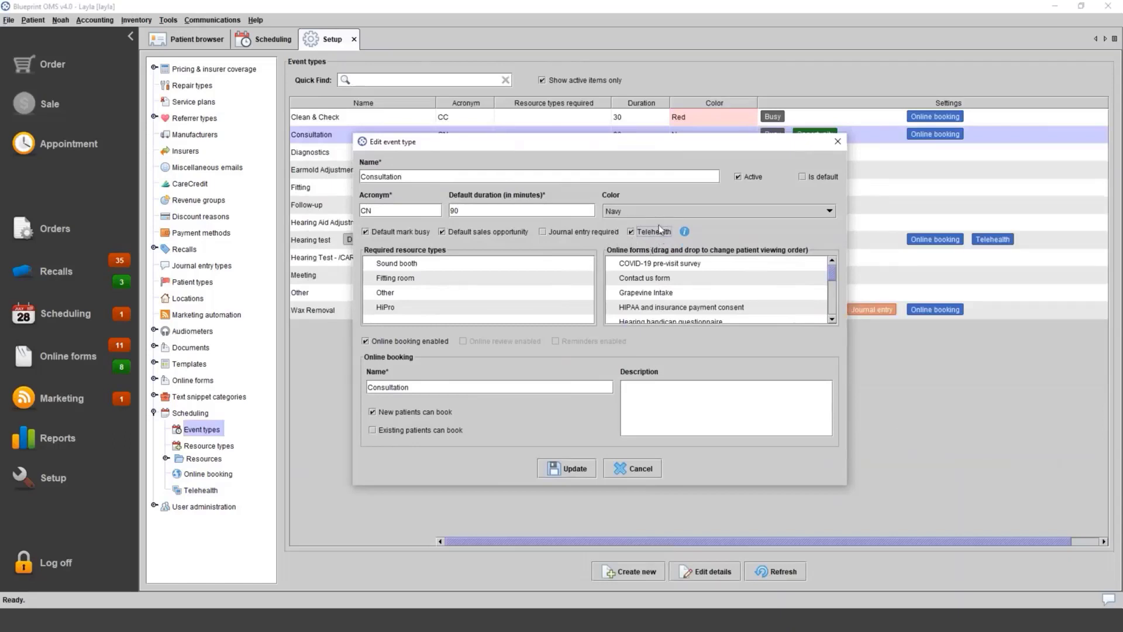
{"action": "left_click", "coordinate": [578, 470]}
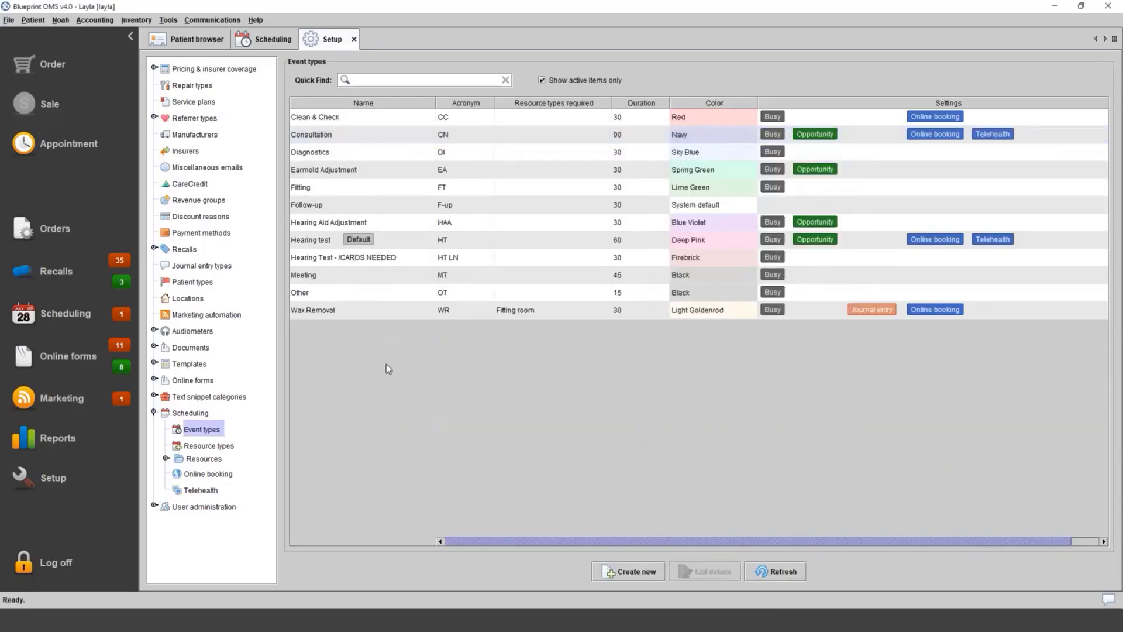
Step: Start a new 9 AM appointment on Tuesday, February 1, 2022 in the schedule, searching patients for "an" and choosing the intended patient
{"action": "left_click", "coordinate": [273, 46]}
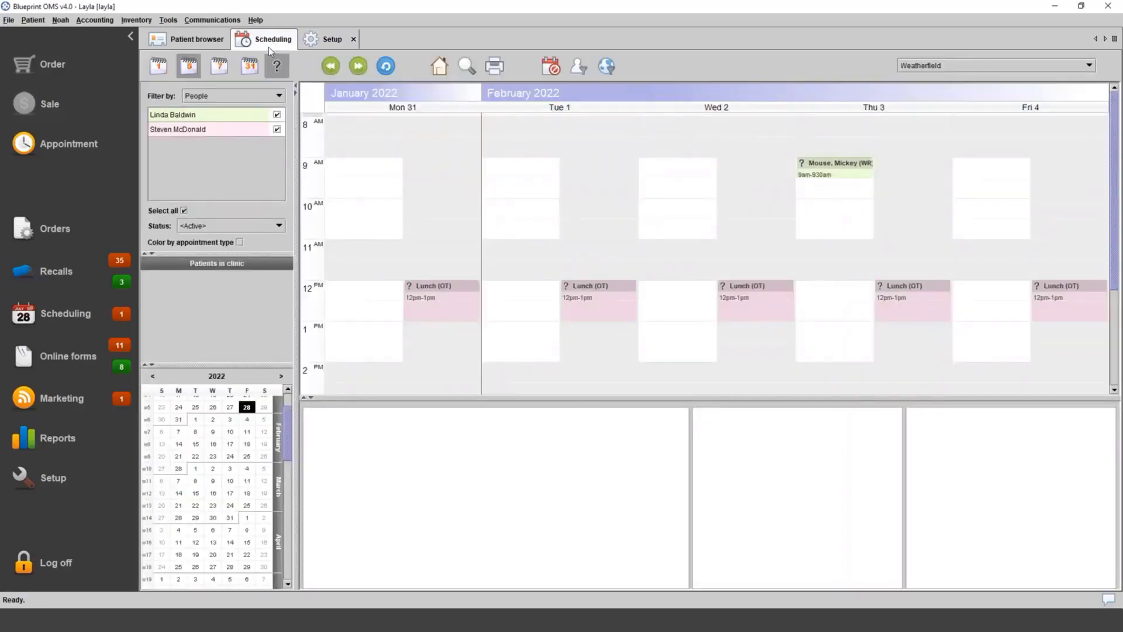
{"action": "left_click", "coordinate": [501, 169]}
{"action": "left_click", "coordinate": [501, 169]}
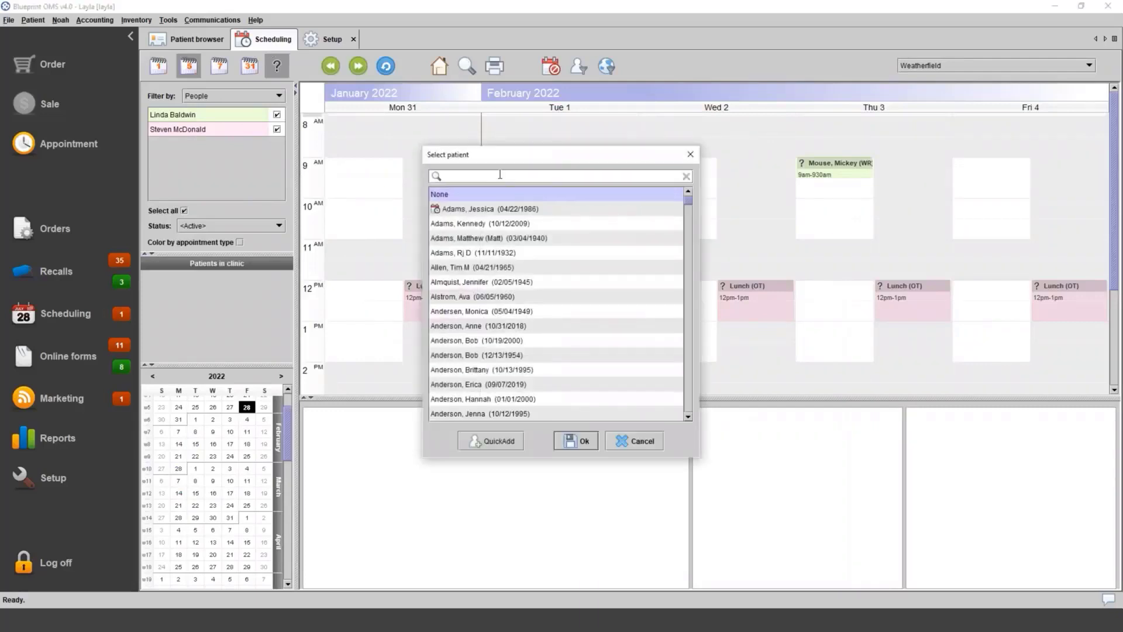
{"action": "type", "text": "an"}
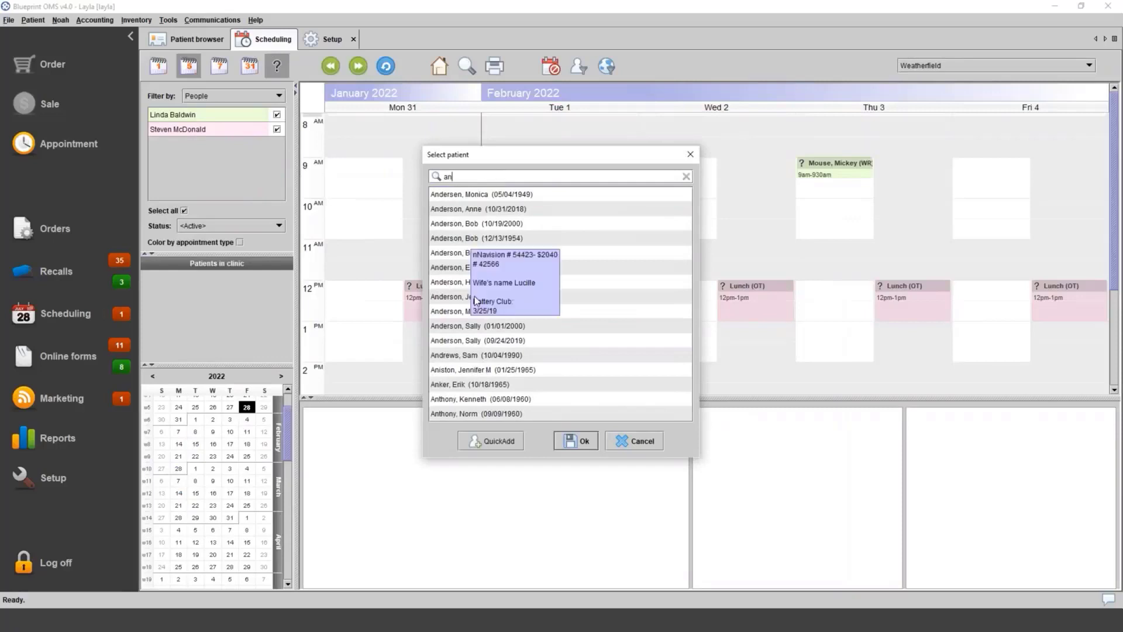
{"action": "left_click", "coordinate": [494, 370]}
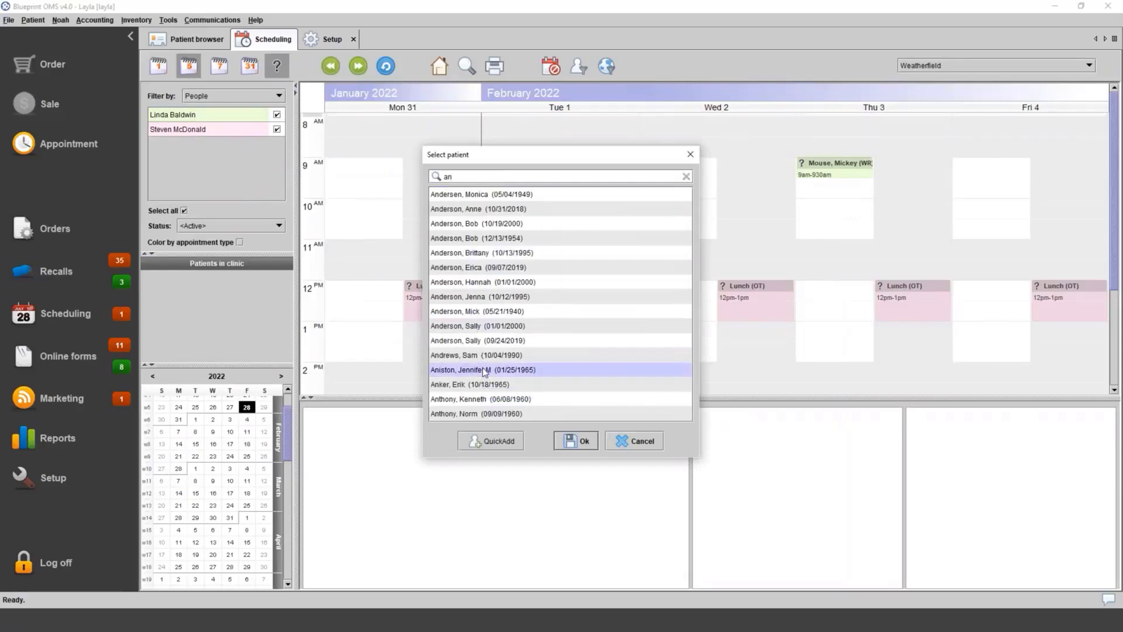
{"action": "left_click", "coordinate": [582, 443]}
Step: Assign the appointment to the first provider's calendar and set its event type to Consultation
{"action": "left_click", "coordinate": [468, 134]}
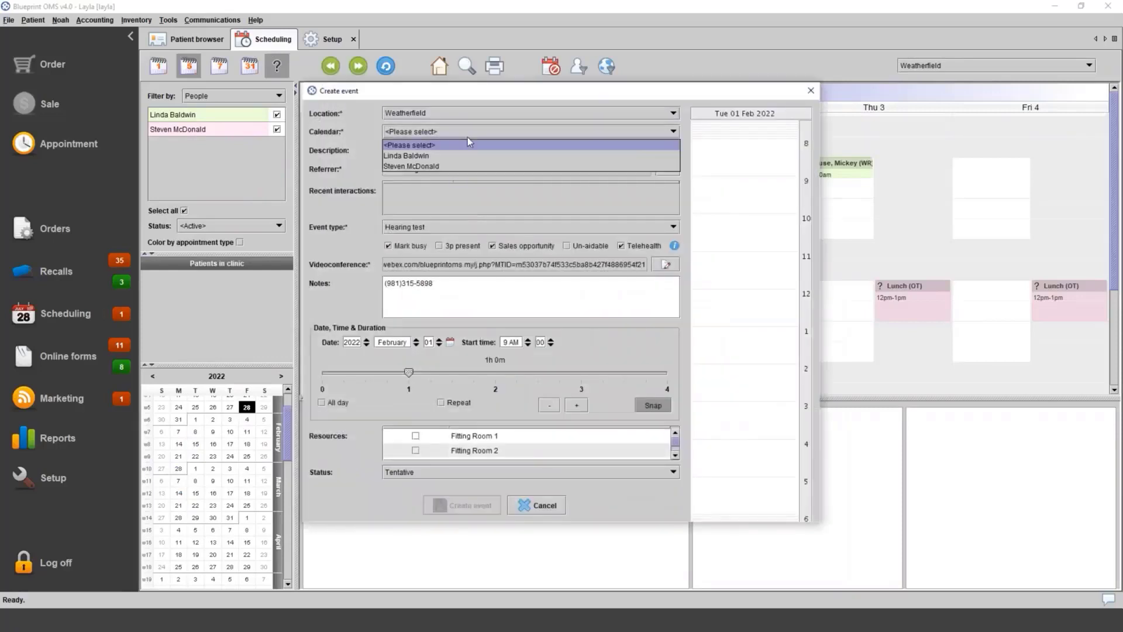
{"action": "left_click", "coordinate": [436, 155]}
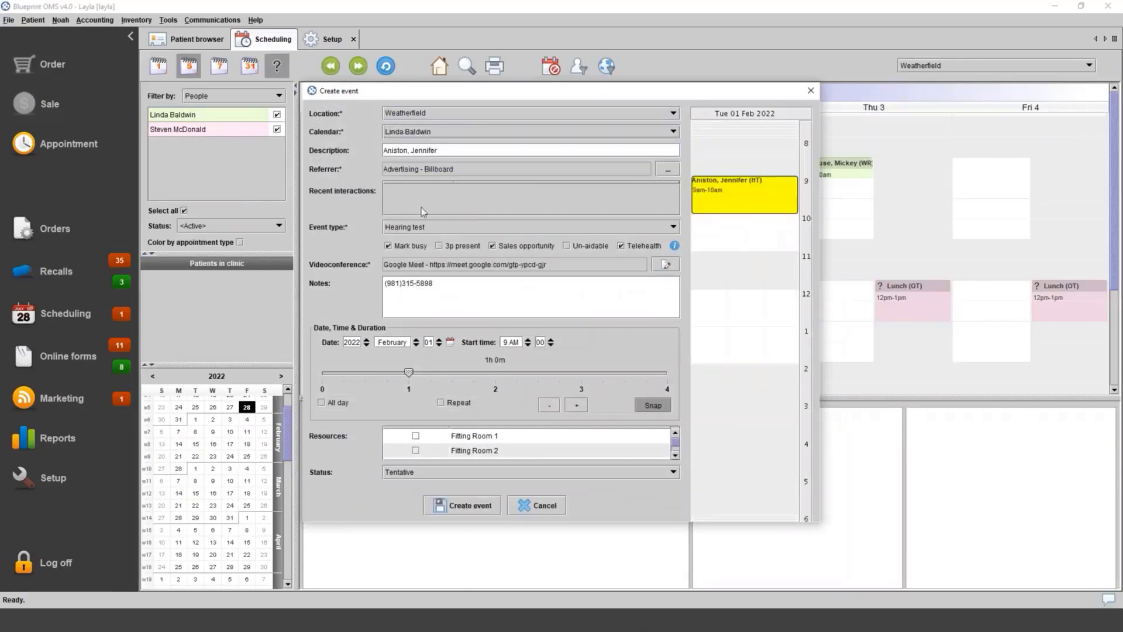
{"action": "left_click", "coordinate": [422, 227]}
{"action": "left_click", "coordinate": [422, 259]}
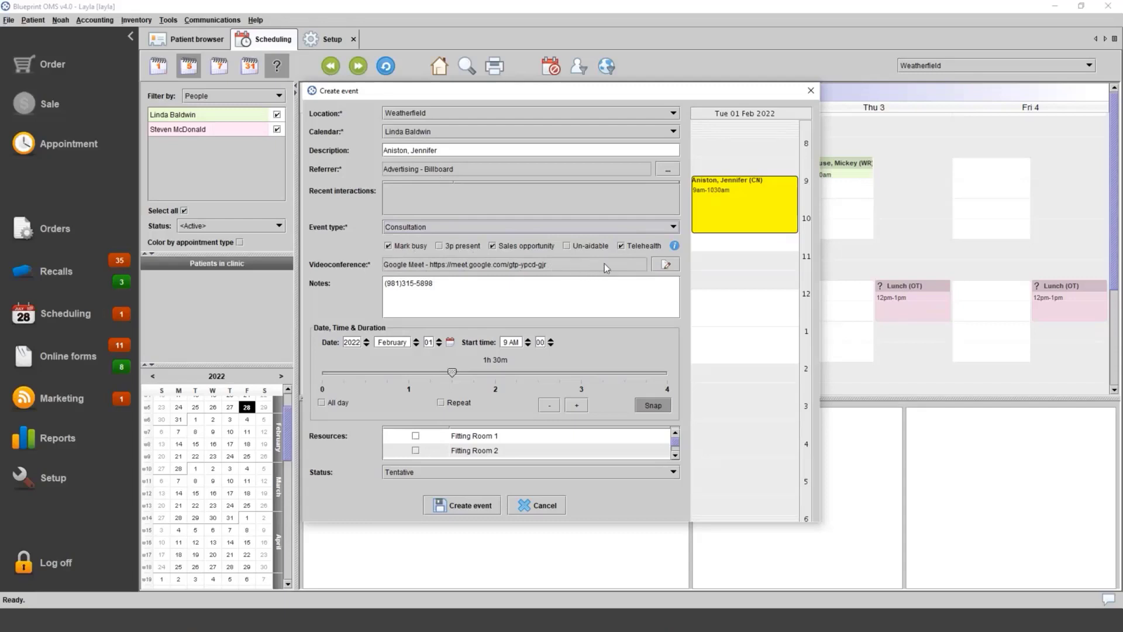
Step: Review the event's videoconference settings, keep Google Meet as the platform, and update them
{"action": "left_click", "coordinate": [670, 264]}
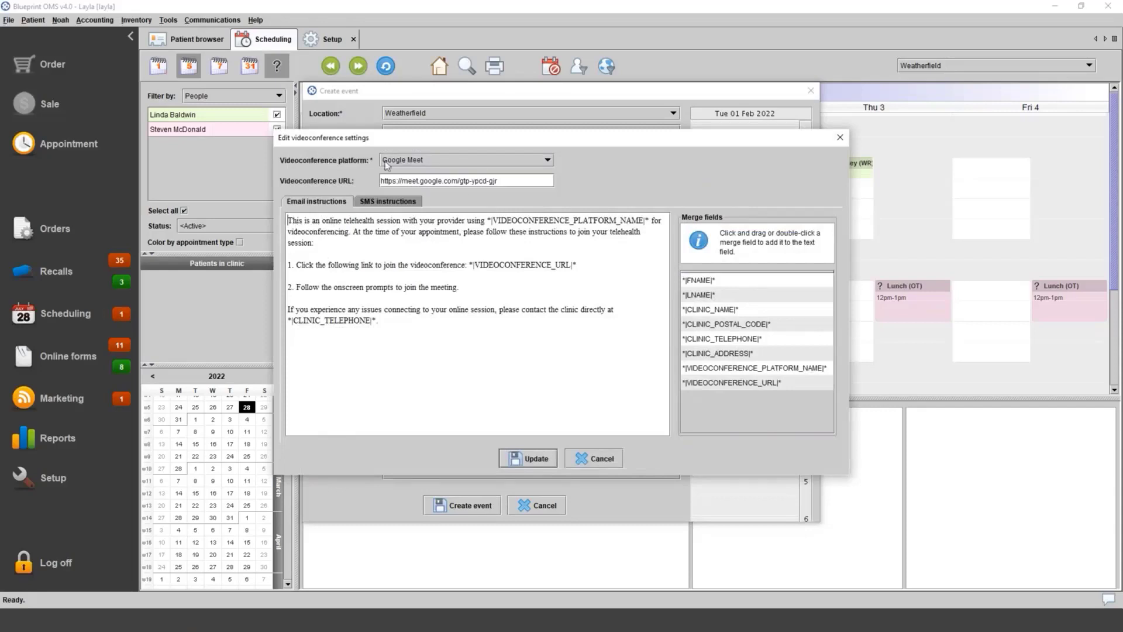
{"action": "left_click", "coordinate": [507, 157]}
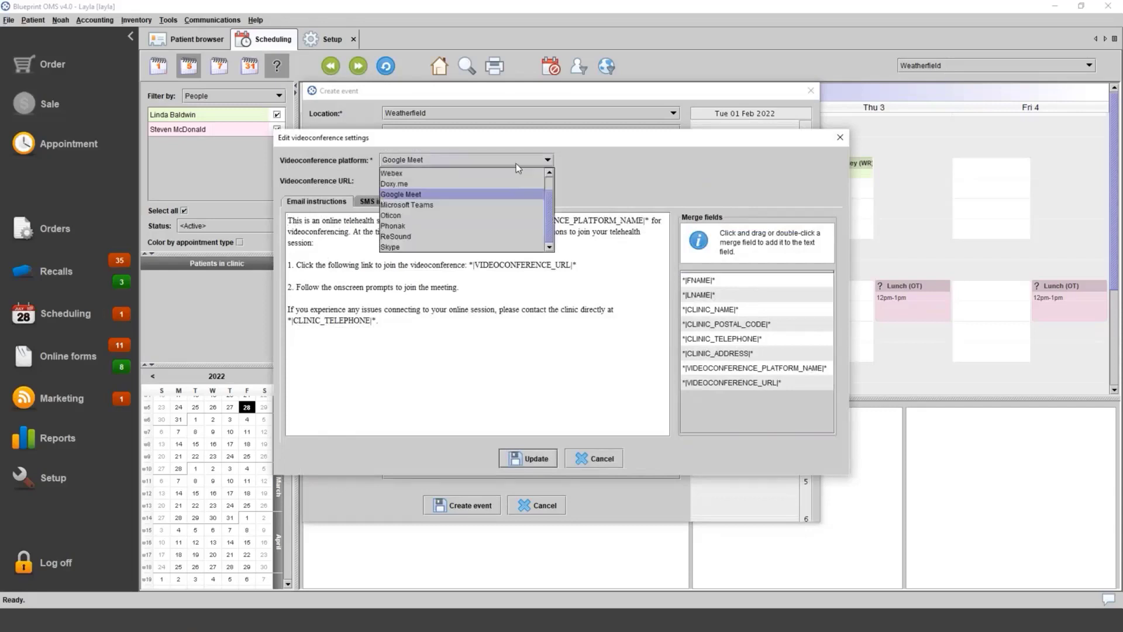
{"action": "left_click", "coordinate": [507, 190]}
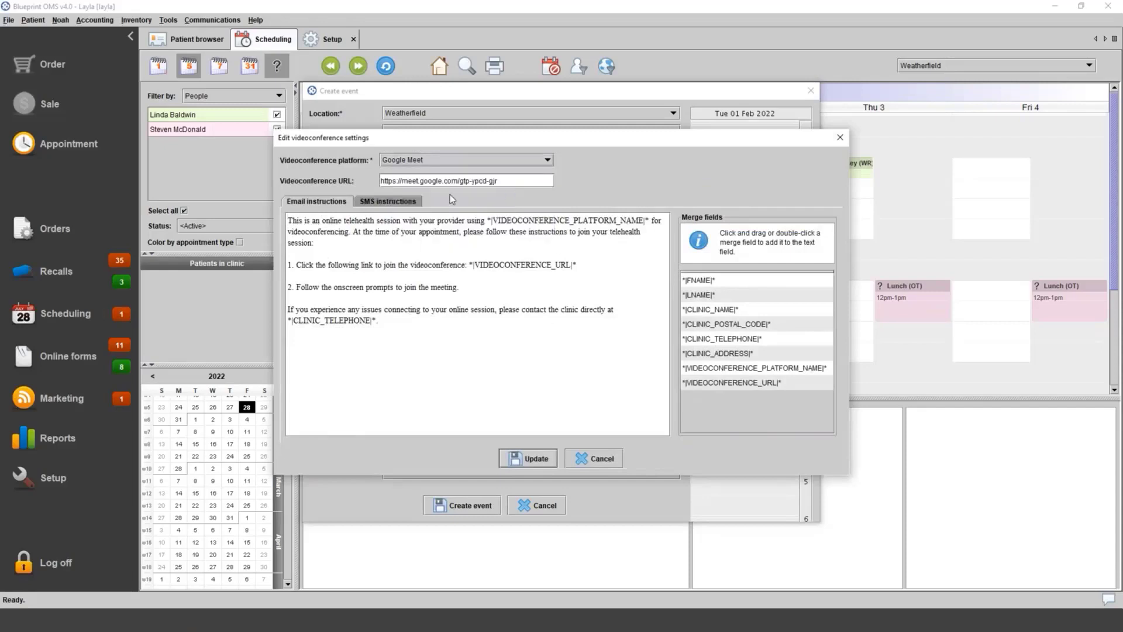
{"action": "left_click", "coordinate": [547, 458]}
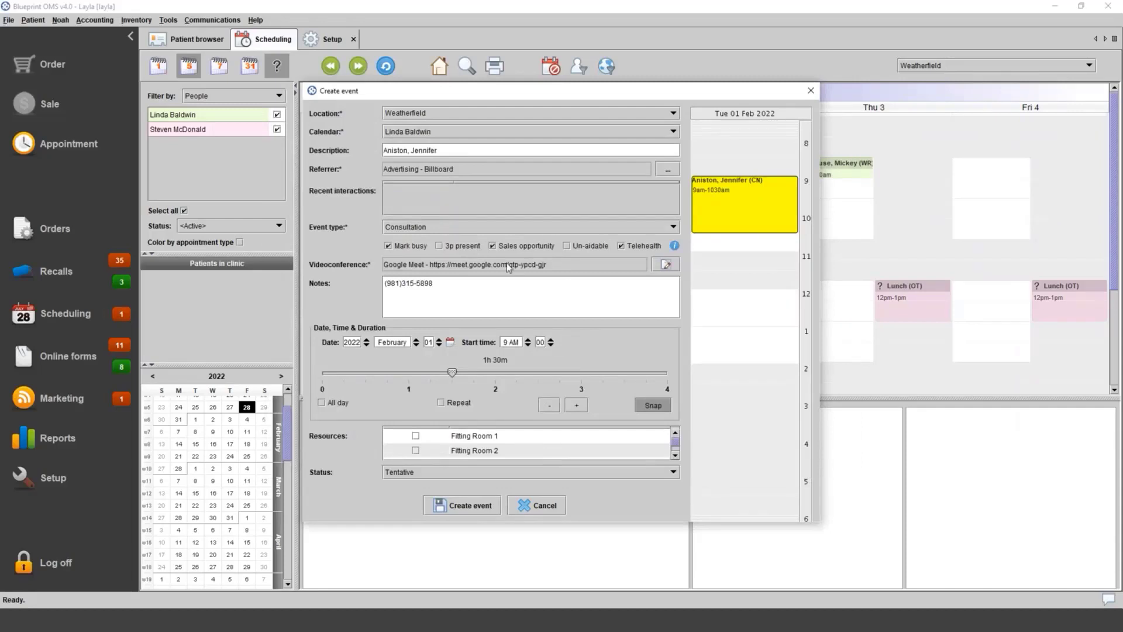
Step: Create the event and send its Google Meet videoconference instructions to both the patient's email and phone number
{"action": "left_click", "coordinate": [475, 506]}
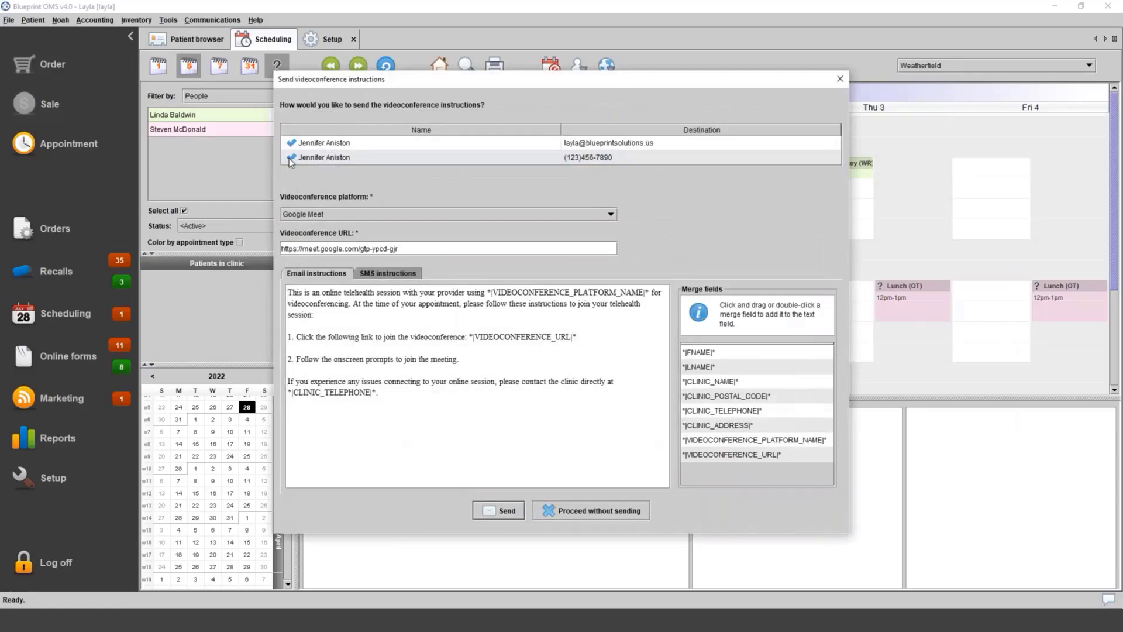
{"action": "left_click", "coordinate": [293, 292]}
{"action": "left_click", "coordinate": [503, 506]}
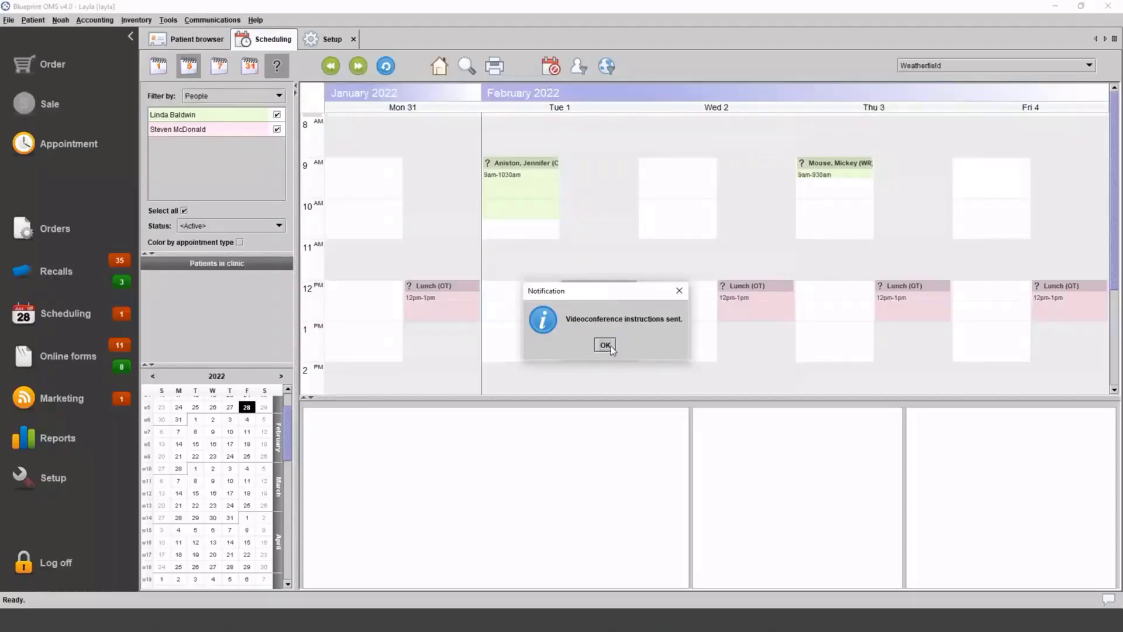
{"action": "left_click", "coordinate": [608, 346]}
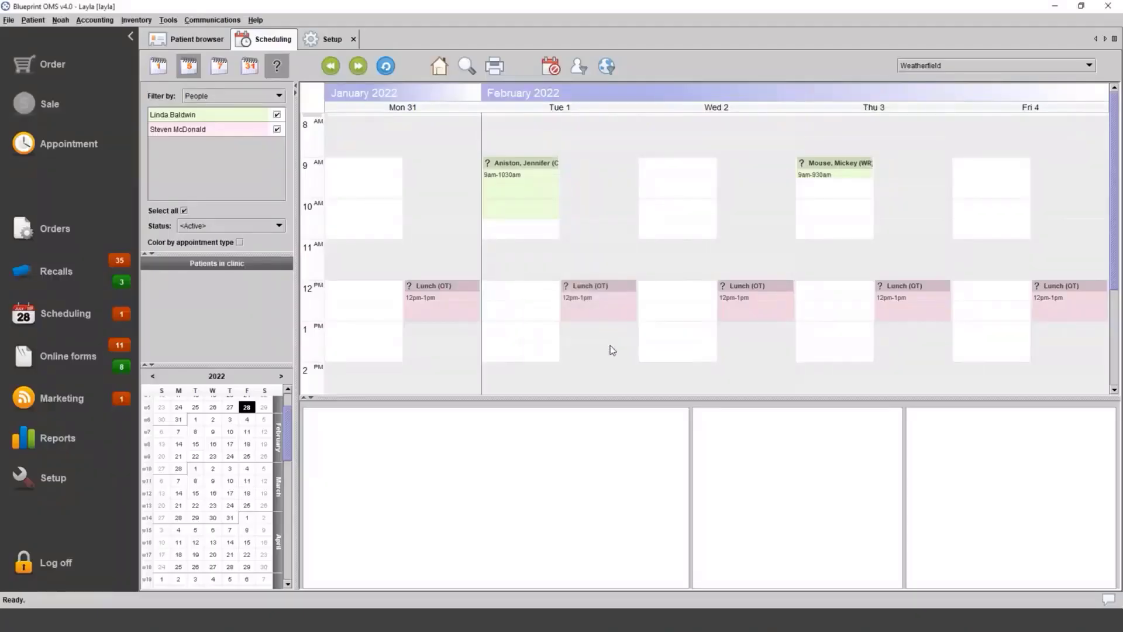
Step: Reschedule the Tuesday 9 AM consultation by pinning it, pasting it at 9:00 AM on Friday, February 4, and saving the change
{"action": "left_click", "coordinate": [550, 196]}
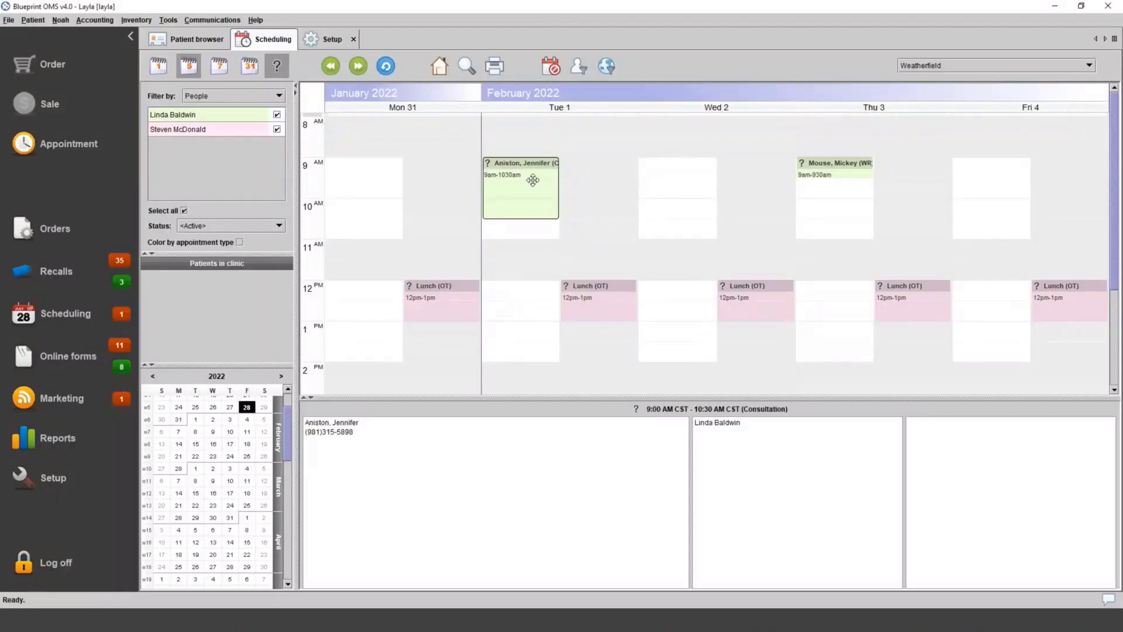
{"action": "right_click", "coordinate": [513, 186]}
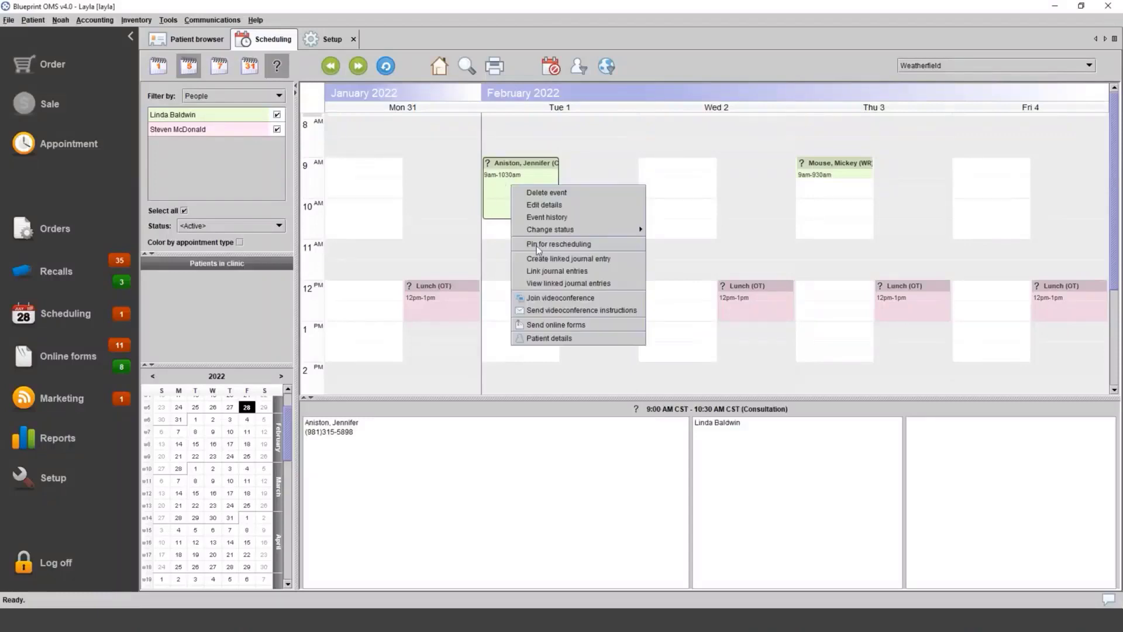
{"action": "left_click", "coordinate": [557, 243]}
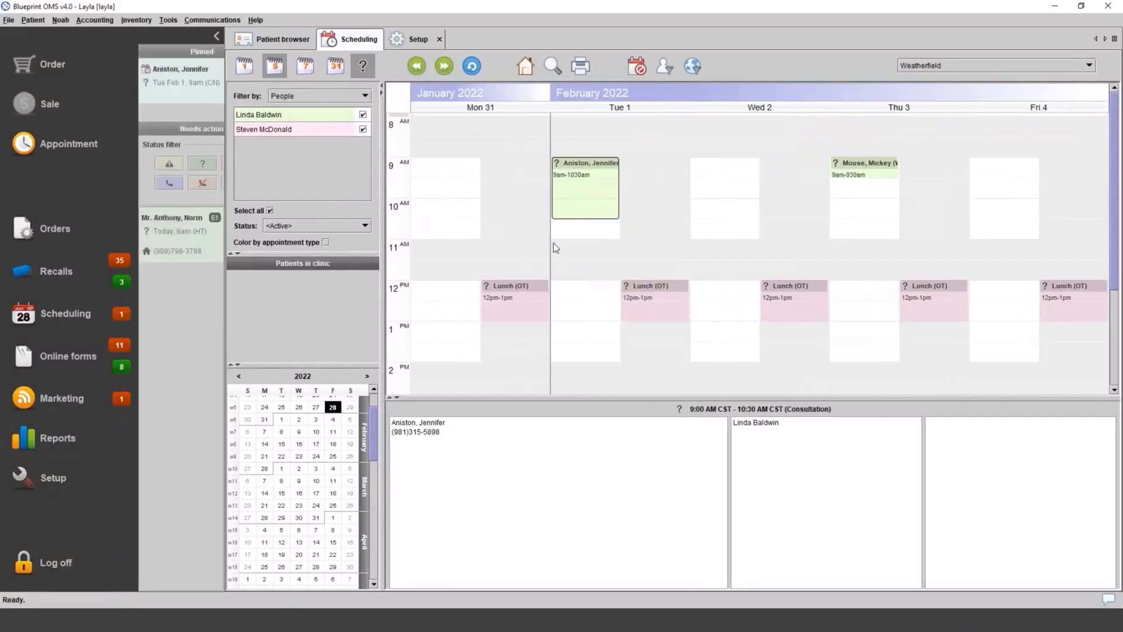
{"action": "right_click", "coordinate": [994, 166]}
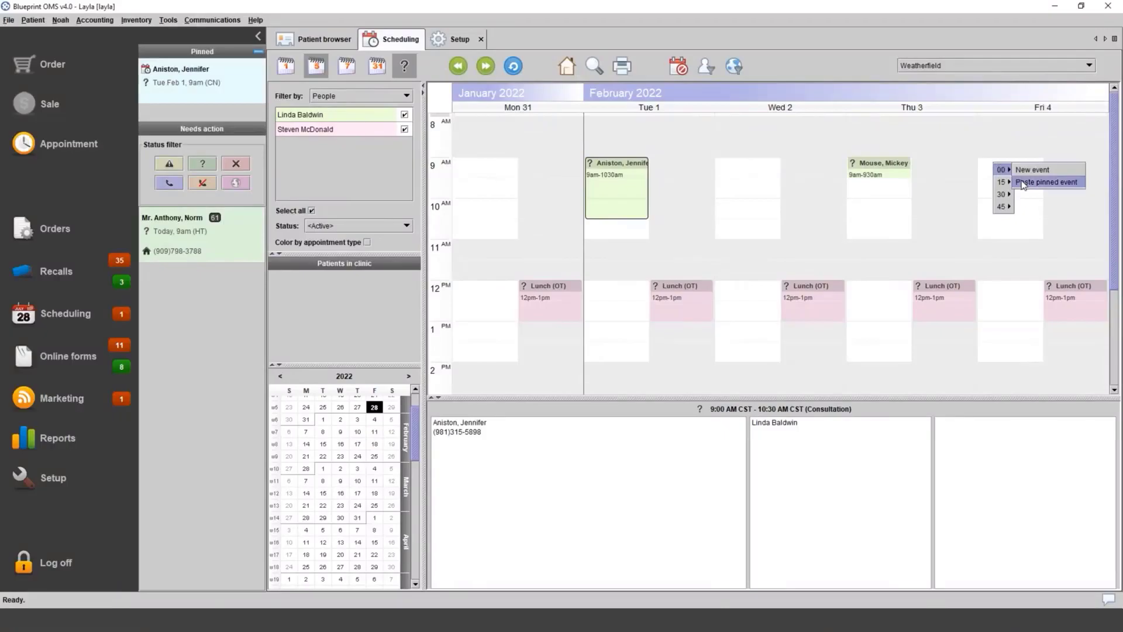
{"action": "left_click", "coordinate": [1032, 183]}
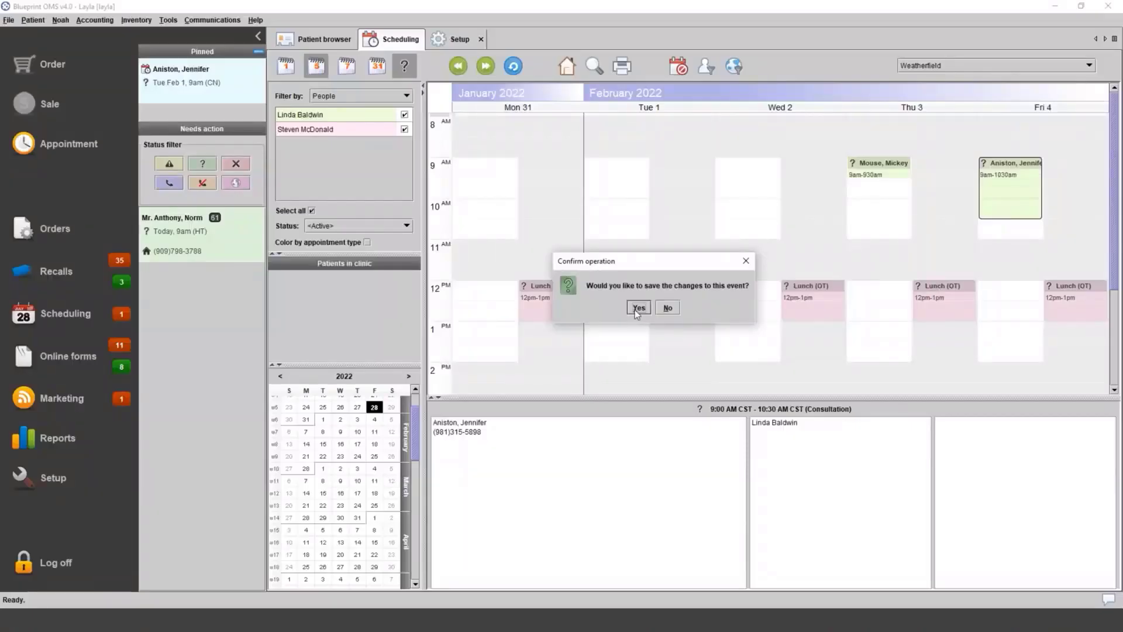
{"action": "left_click", "coordinate": [638, 308]}
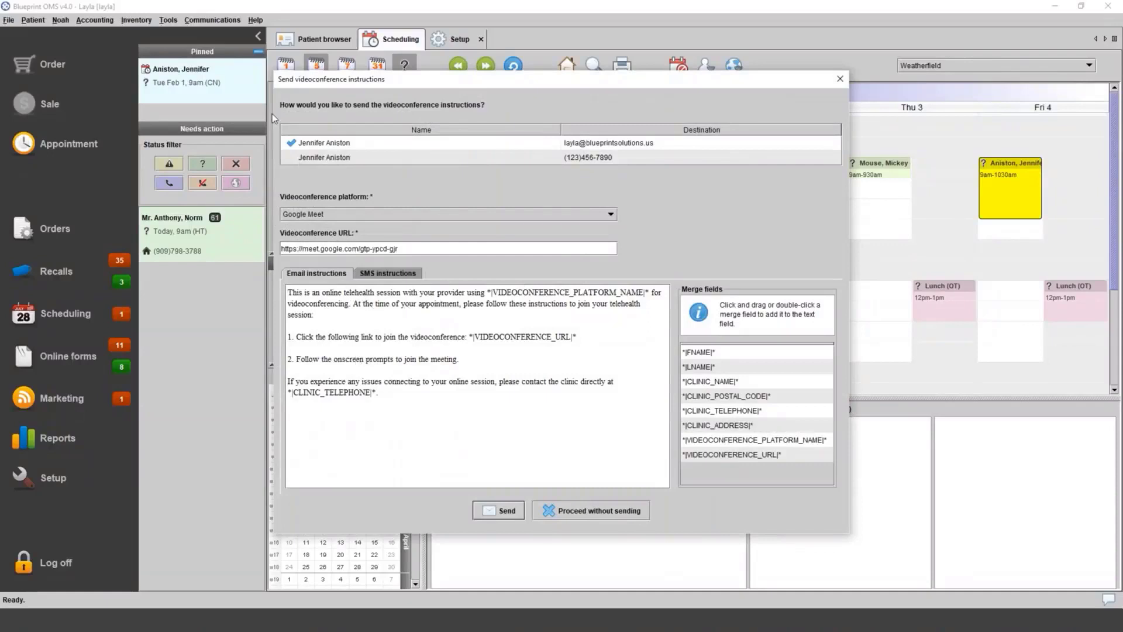
Step: Select the patient's phone as an additional destination, proceed without sending the instructions, and clear the pinned event
{"action": "left_click", "coordinate": [294, 155]}
{"action": "left_click_drag", "start_coordinate": [425, 248], "coordinate": [281, 247]}
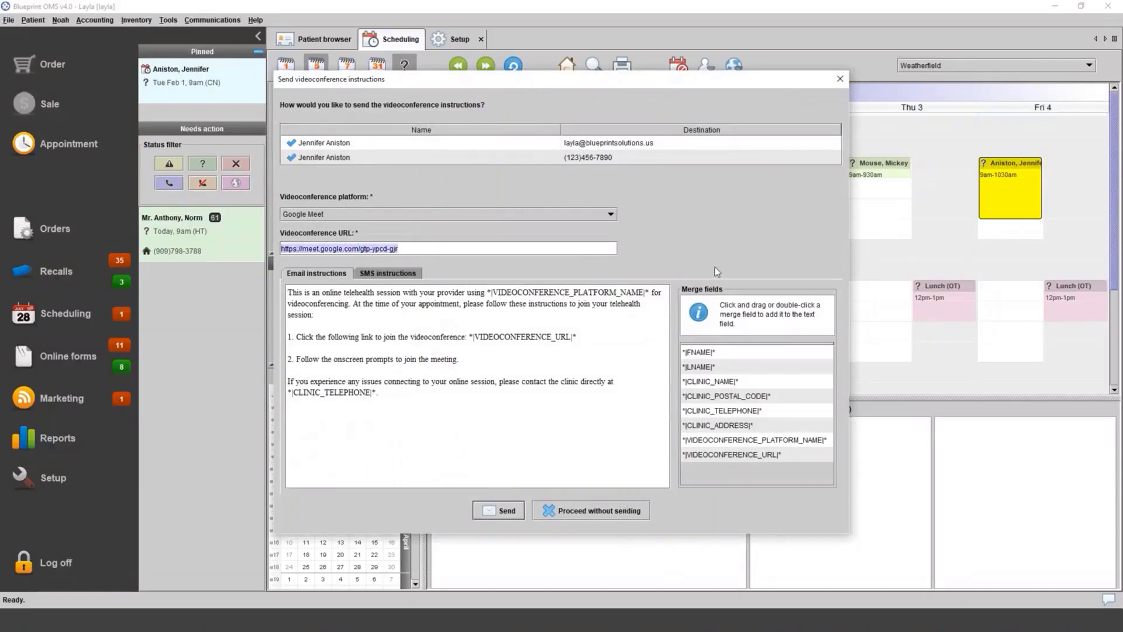
{"action": "left_click", "coordinate": [583, 511]}
{"action": "left_click", "coordinate": [258, 56]}
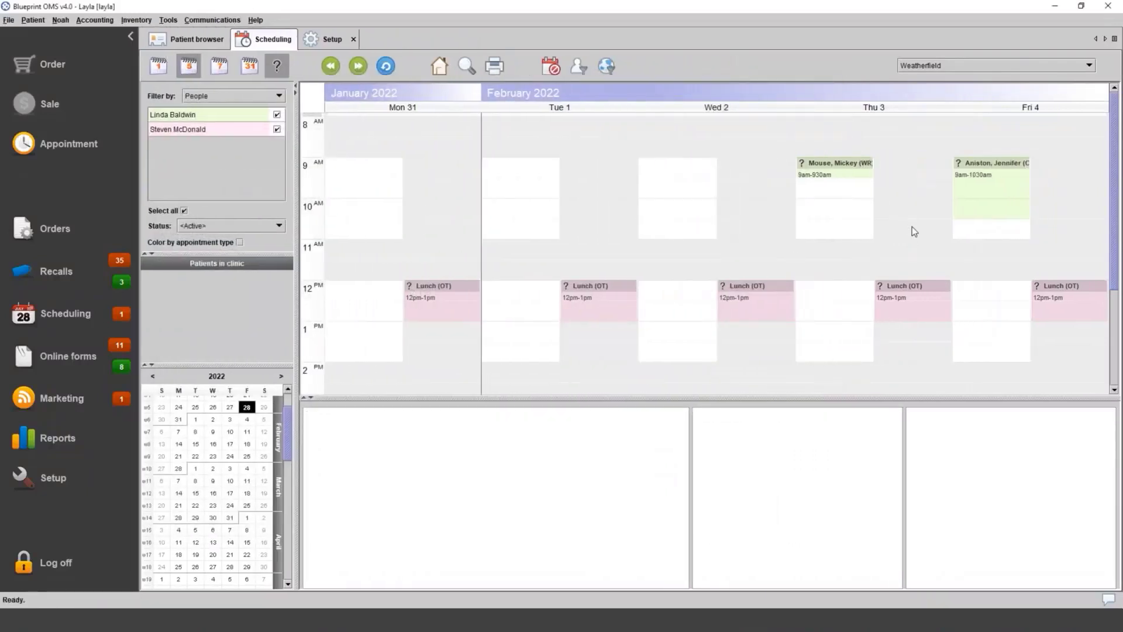
Step: View the videoconference instructions for the Friday 9 AM consultation and close them without sending
{"action": "left_click", "coordinate": [970, 184]}
{"action": "right_click", "coordinate": [969, 184]}
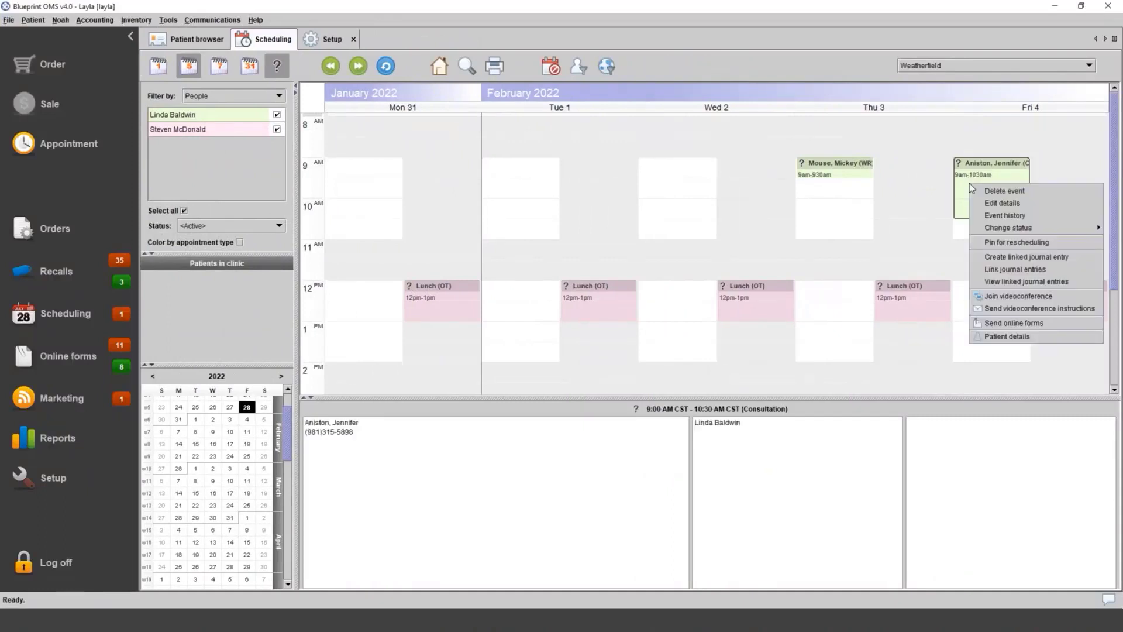
{"action": "left_click", "coordinate": [1065, 312]}
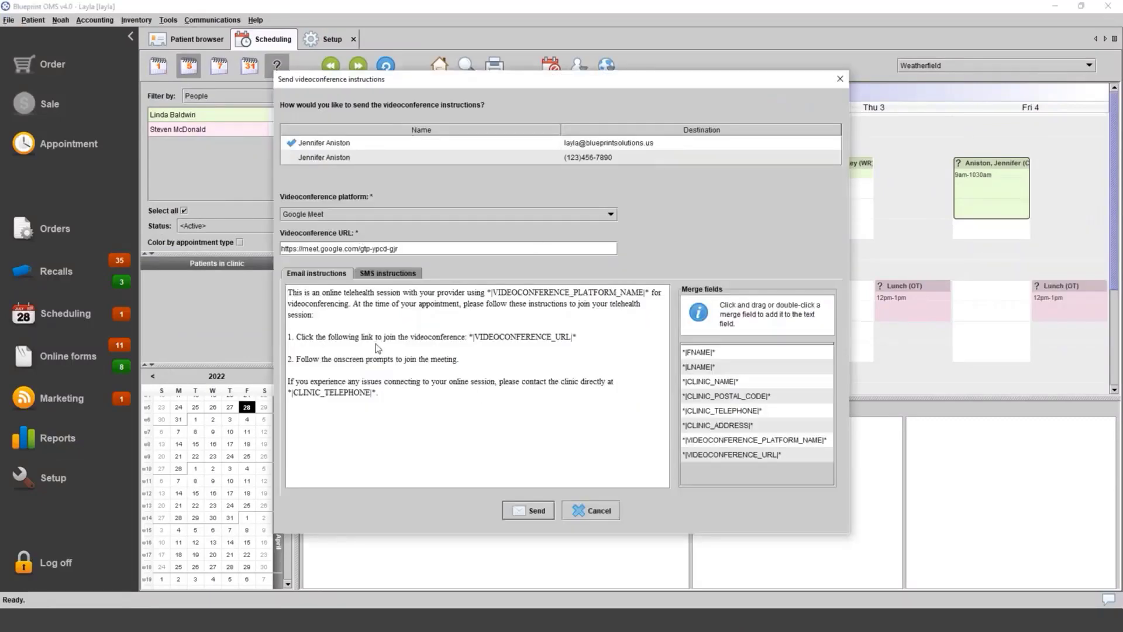
{"action": "left_click", "coordinate": [595, 508]}
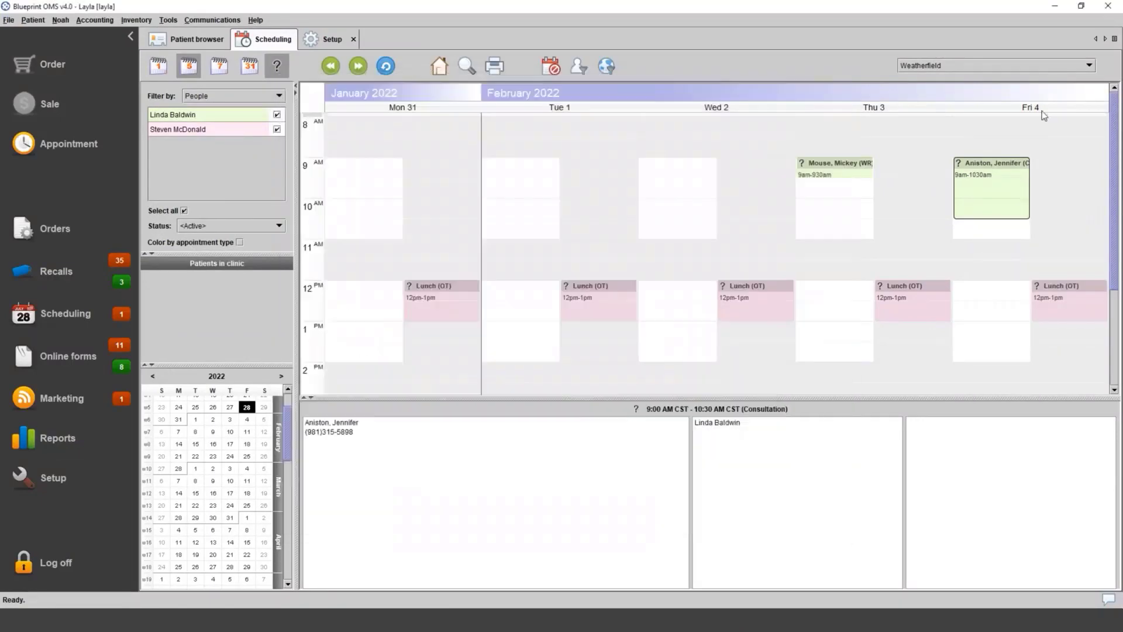
Step: Join the videoconference from the Friday 9 AM consultation in the schedule
{"action": "right_click", "coordinate": [973, 184]}
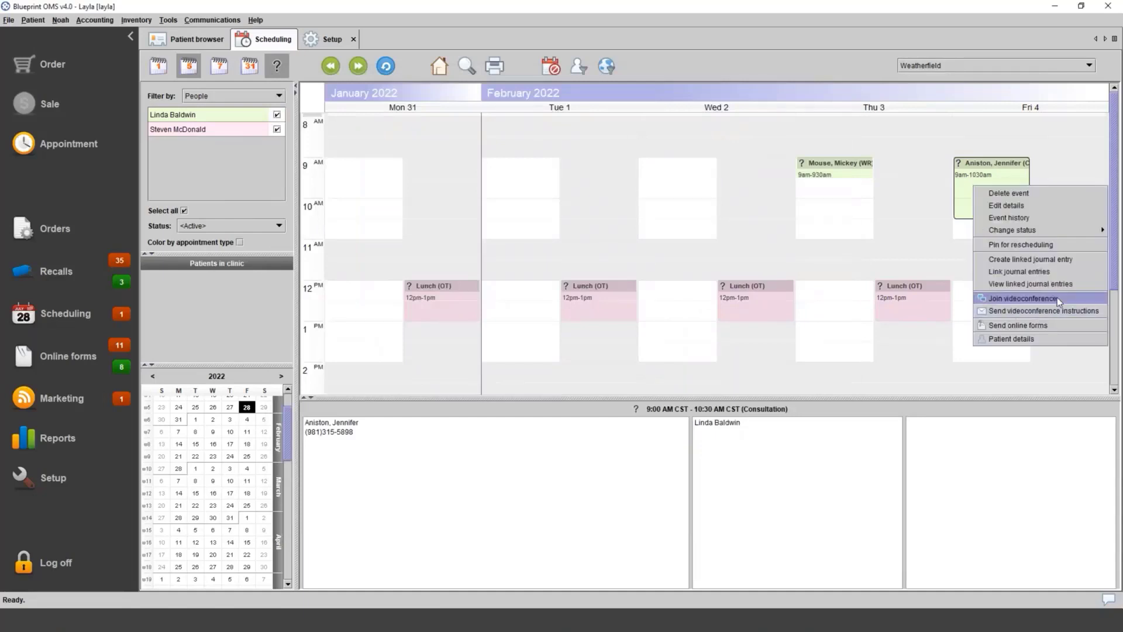
{"action": "left_click", "coordinate": [1057, 297]}
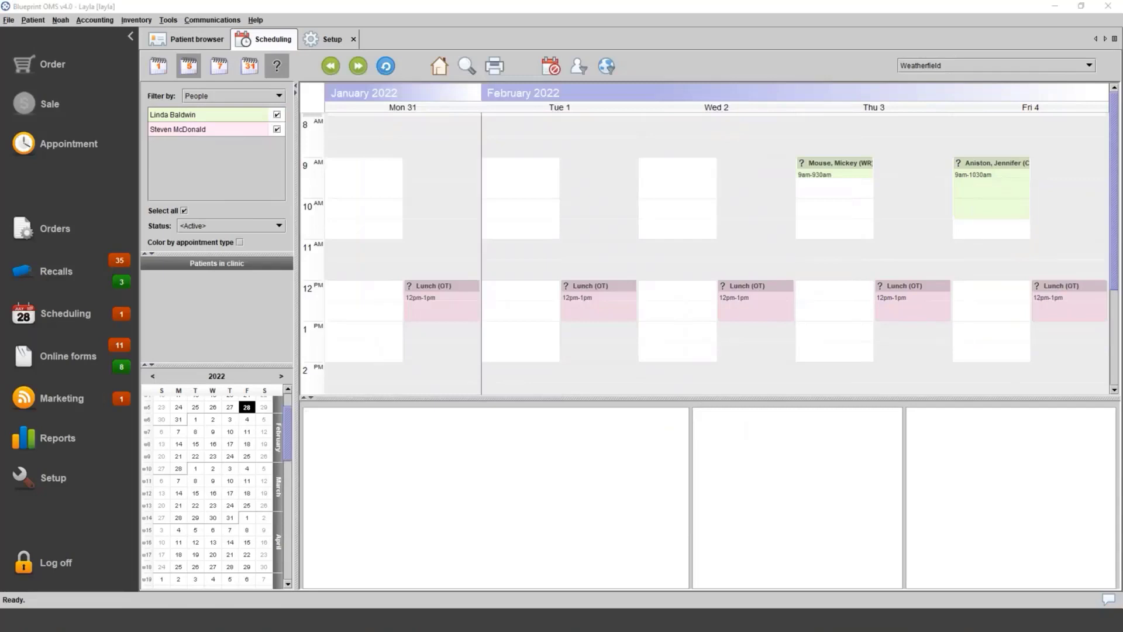
{"action": "right_click", "coordinate": [984, 182]}
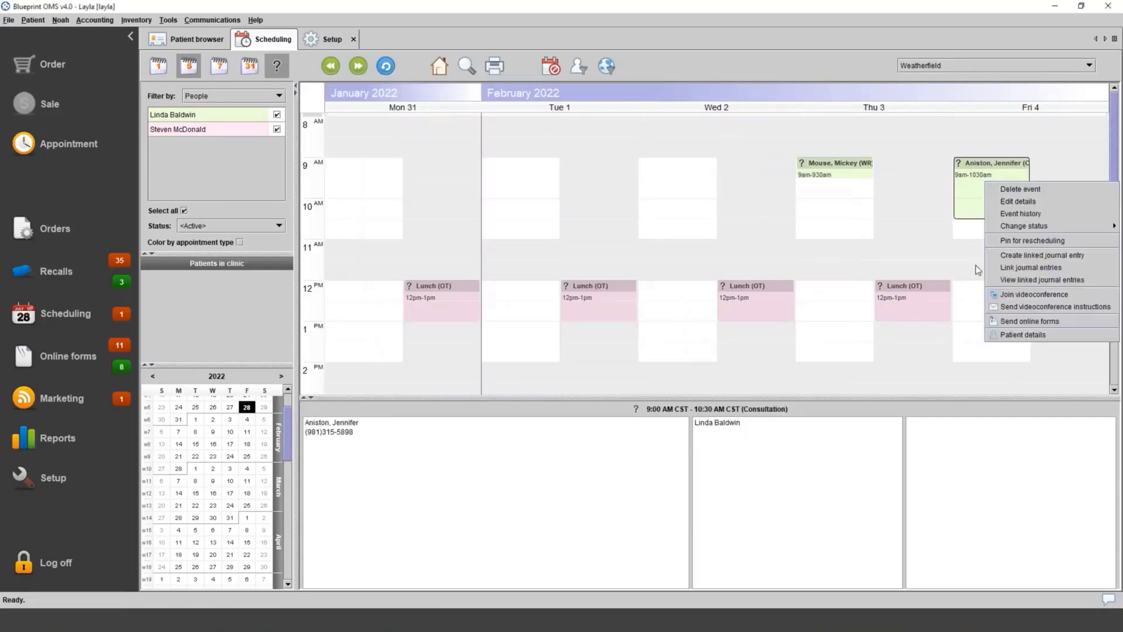
{"action": "left_click", "coordinate": [966, 237]}
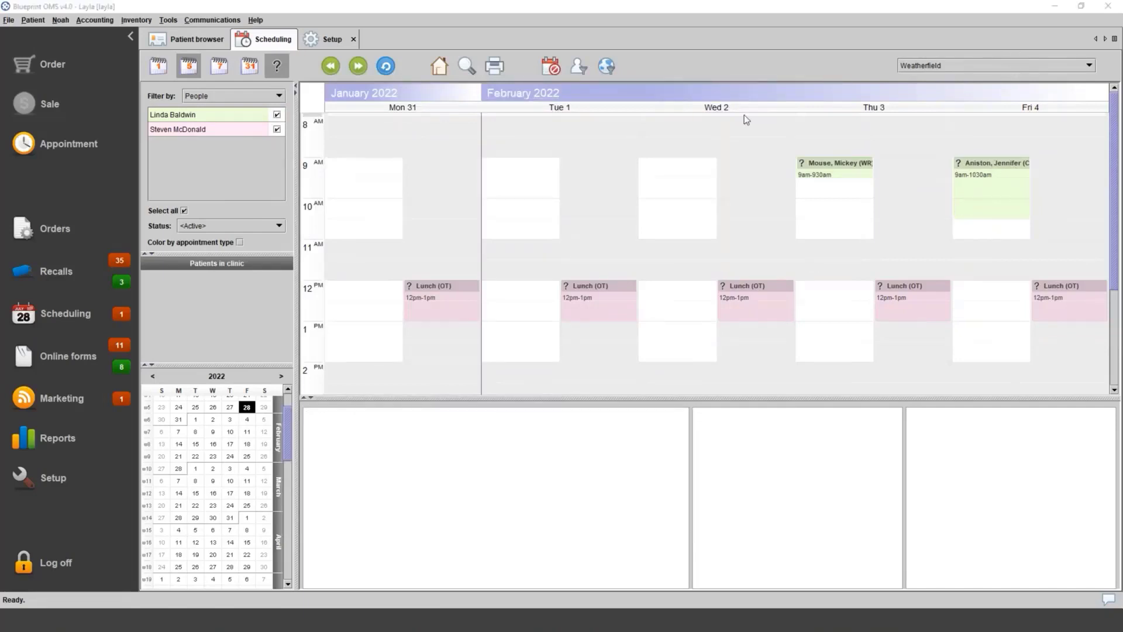
Step: Open the Telehealth scheduling setup and view the Doxy.me platform's email instructions
{"action": "left_click", "coordinate": [68, 479]}
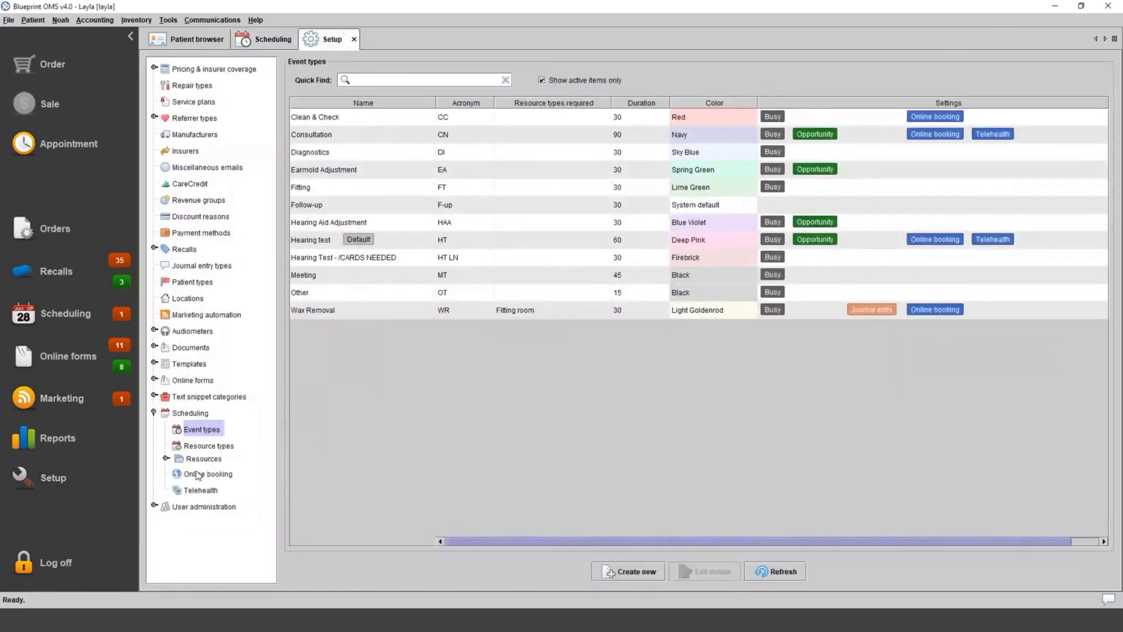
{"action": "left_click", "coordinate": [197, 489]}
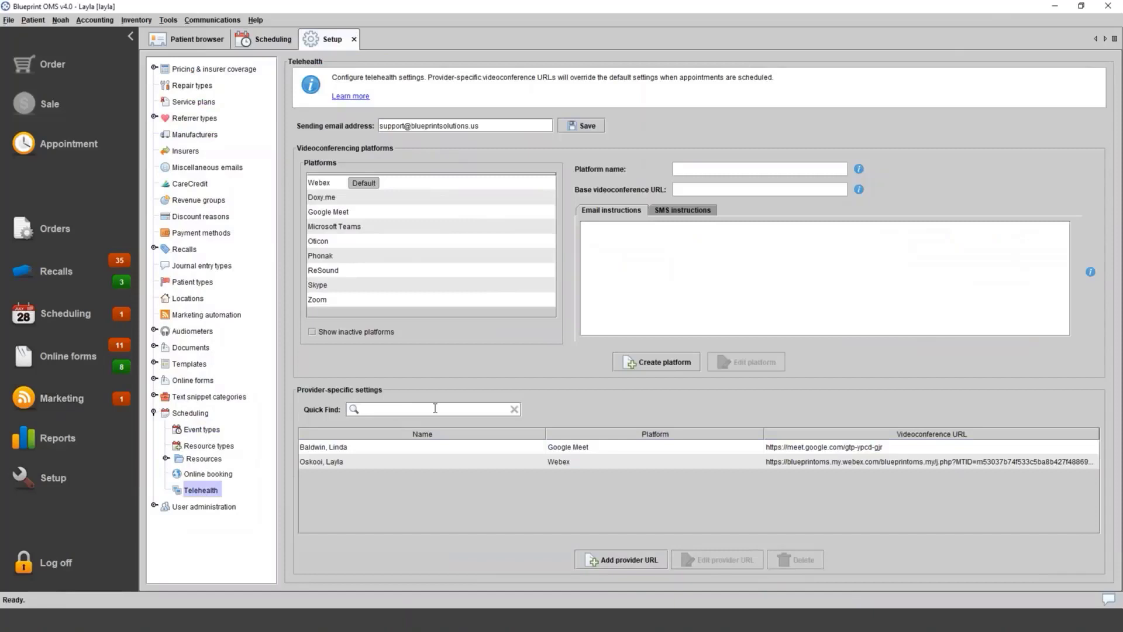
{"action": "left_click", "coordinate": [479, 300]}
{"action": "left_click", "coordinate": [340, 200]}
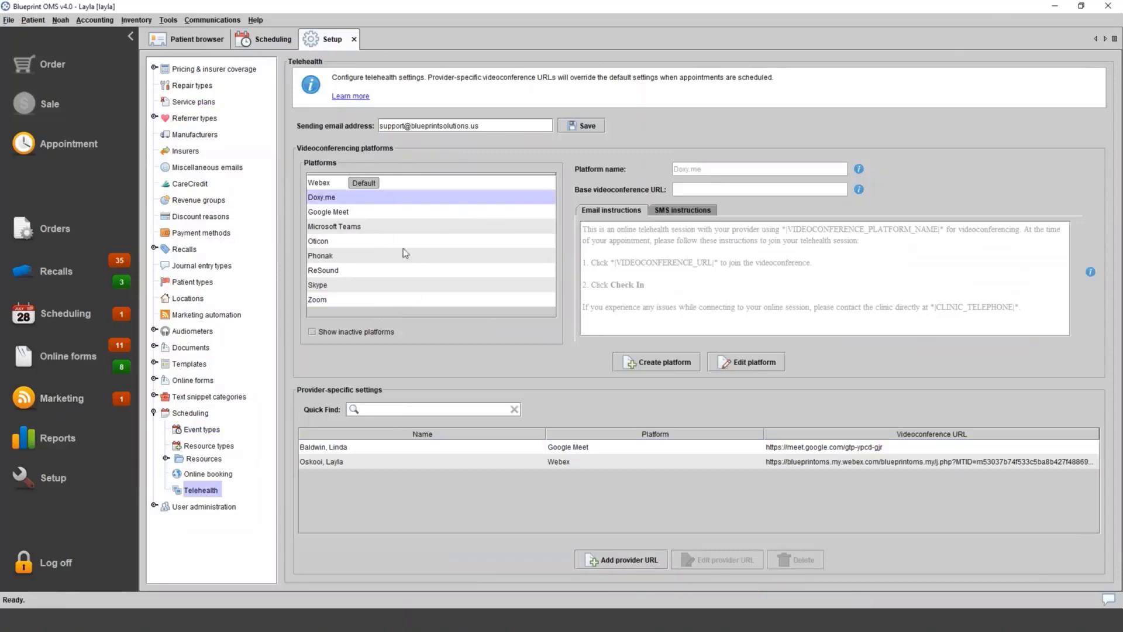
Step: Select the Webex provider entry, then view the form for adding a provider videoconference URL and close it without creating one
{"action": "left_click", "coordinate": [792, 461]}
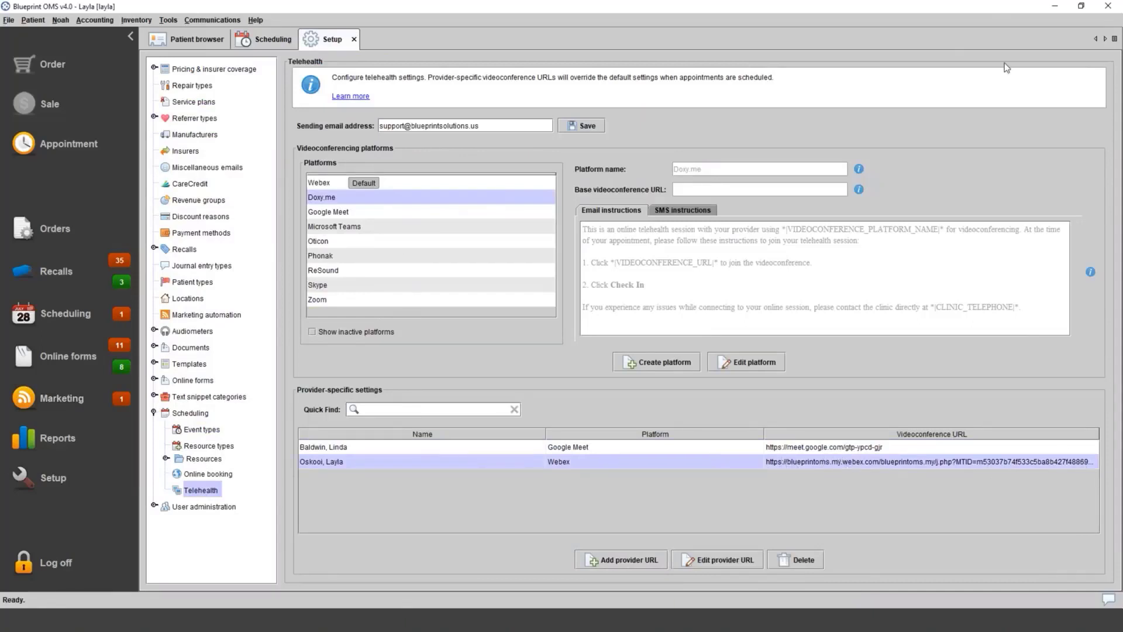
{"action": "mouse_move", "coordinate": [1090, 272]}
{"action": "left_click", "coordinate": [631, 560]}
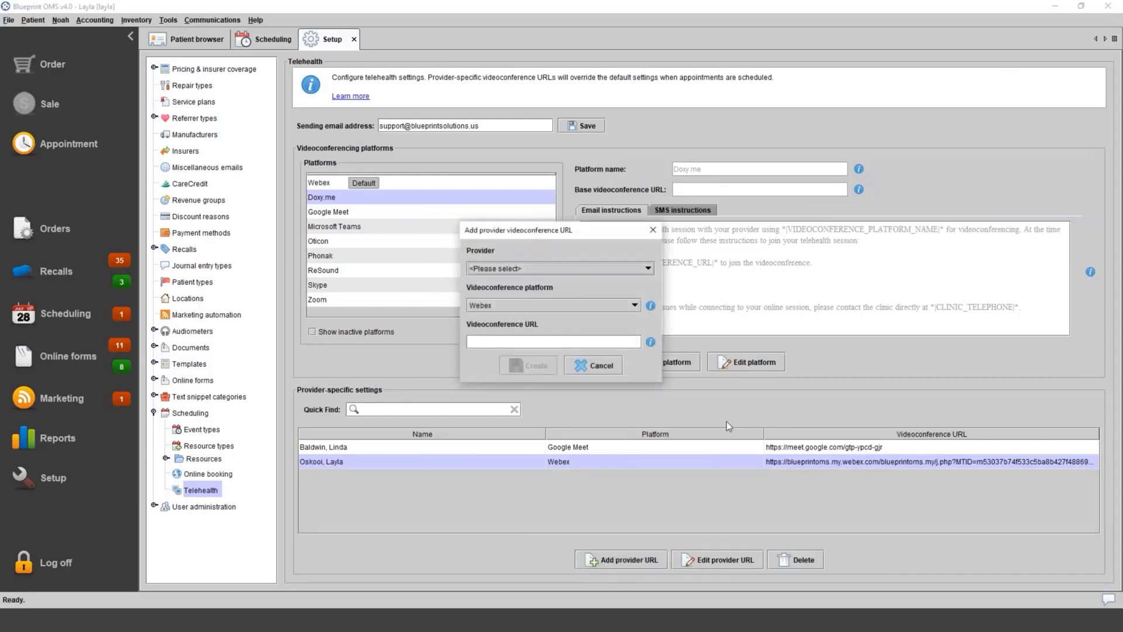
{"action": "left_click", "coordinate": [653, 229]}
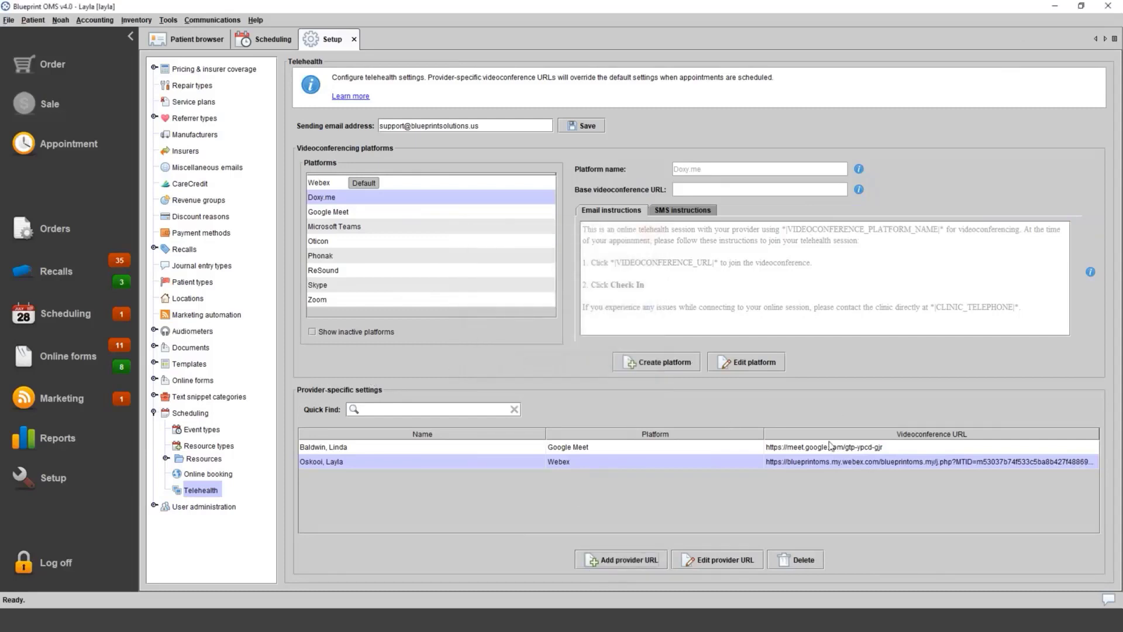